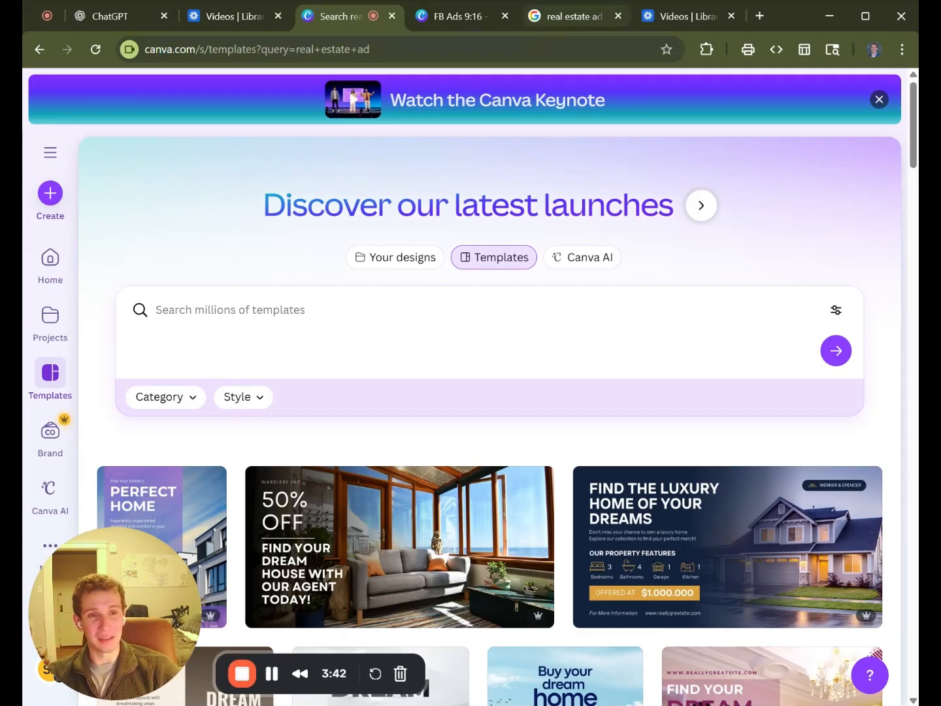
# Switch to the Google image results for "real estate ad" and look over the example ads.
pyautogui.click(536, 15)
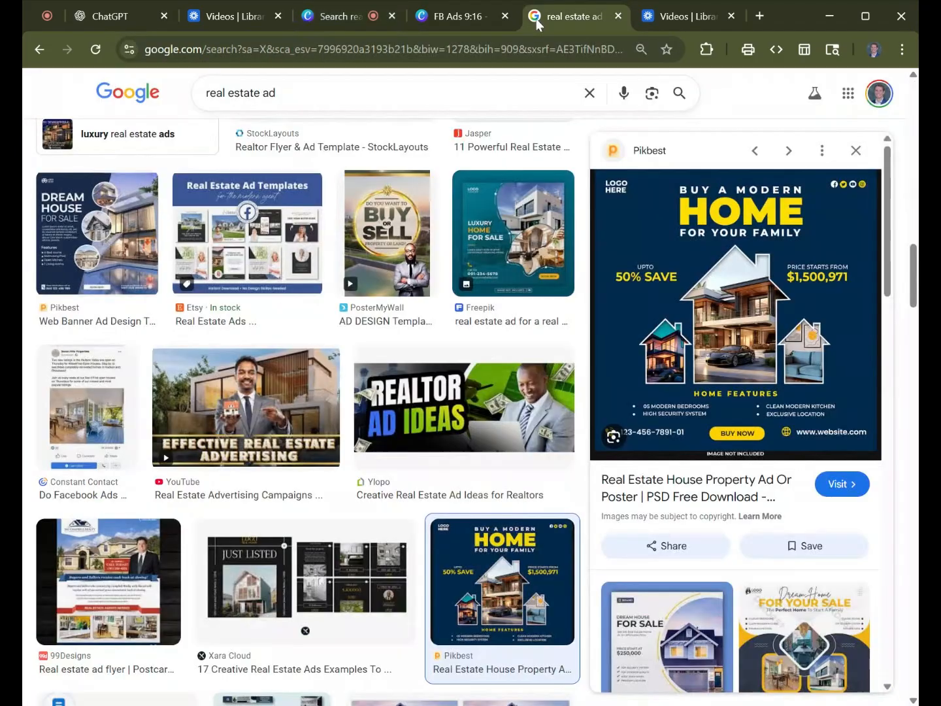
pyautogui.scroll(15, 132, 264)
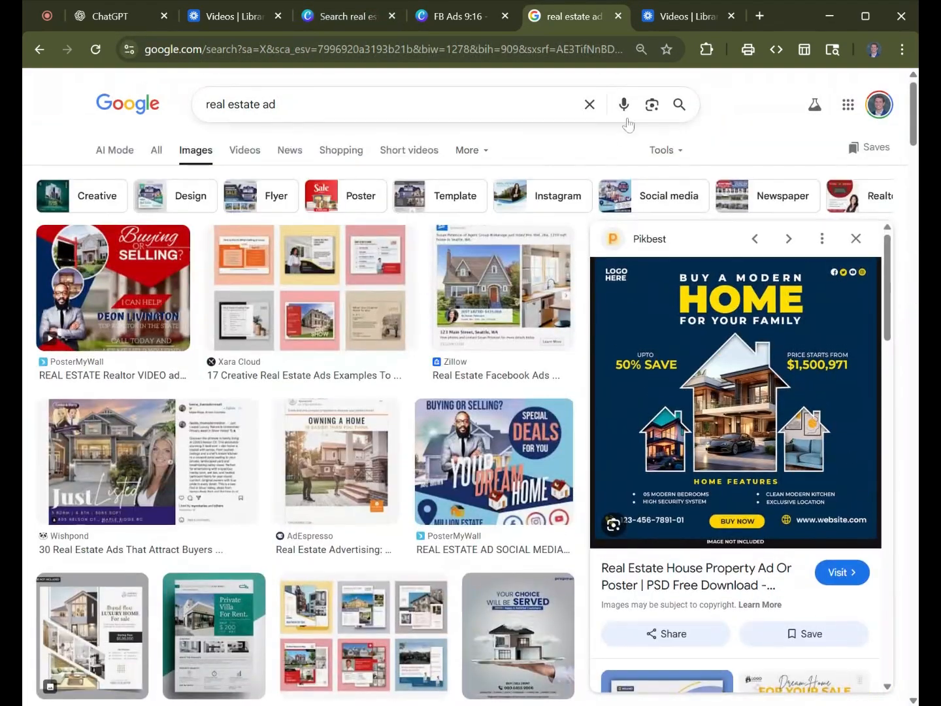
pyautogui.scroll(-4, 269, 300)
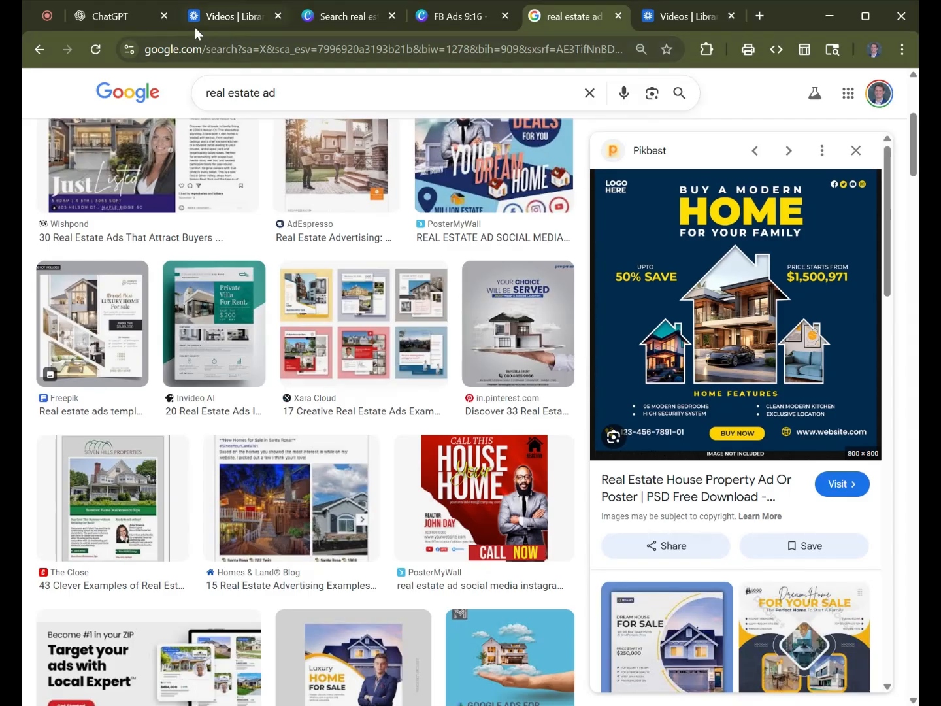
# Attach the copied home ad in ChatGPT and request an analysis plus a similar ad for a brand helping small businesses grow revenue using automation.
pyautogui.click(89, 26)
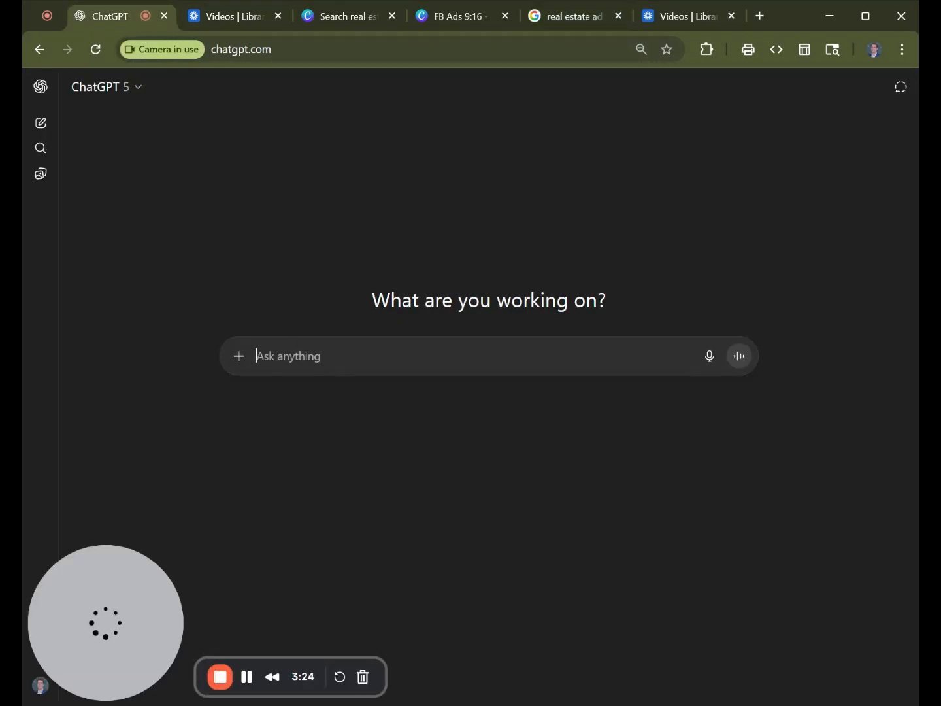
pyautogui.hotkey('ctrl', 'v')
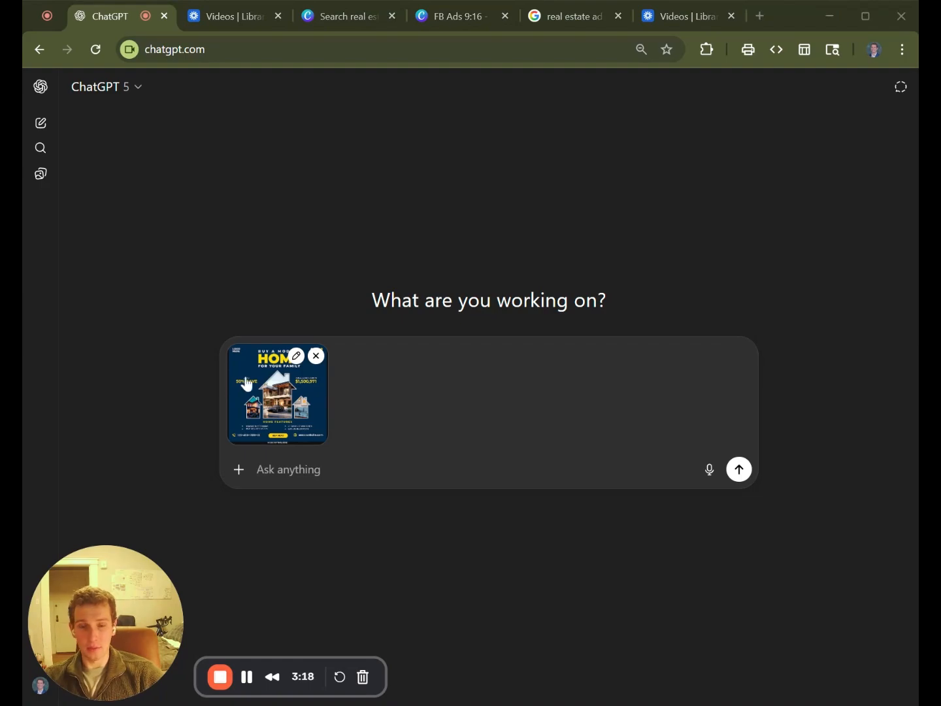
pyautogui.write('Analyze this ad: who’s the target audience, what’s the emotional hook, and what makes the copy effective? Then write a similar ad for a brand that helps small businesses grow revenue using automation')
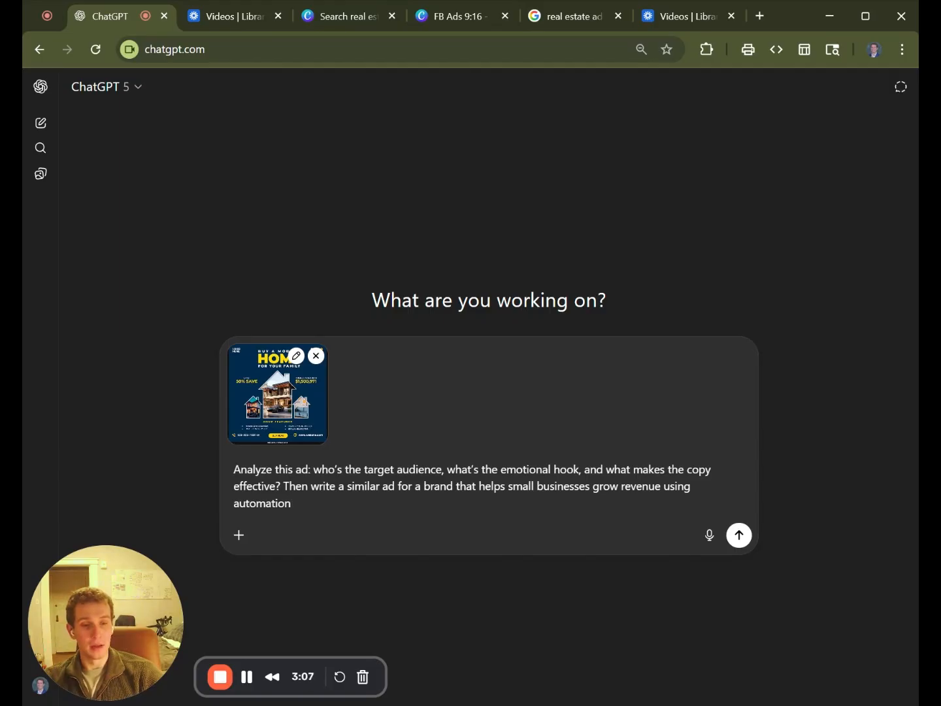
# Replace the prompt's ending "small businesses grow revenue using automation" with "my real estate agency gain leads".
pyautogui.doubleClick(660, 486)
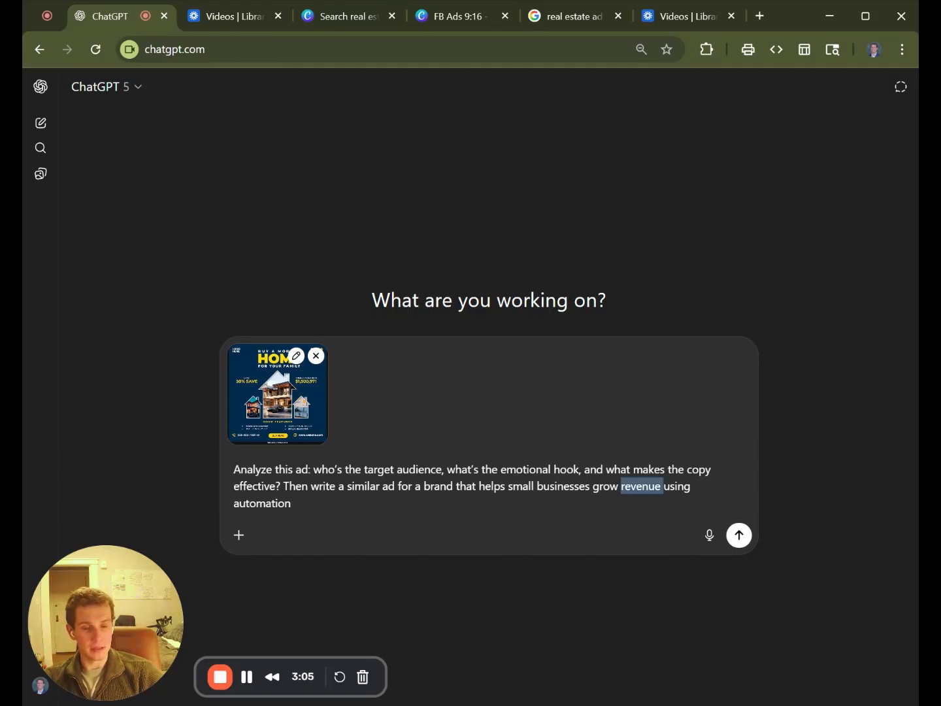
pyautogui.moveTo(659, 486); pyautogui.dragTo(292, 503)
pyautogui.press('BackSpace')
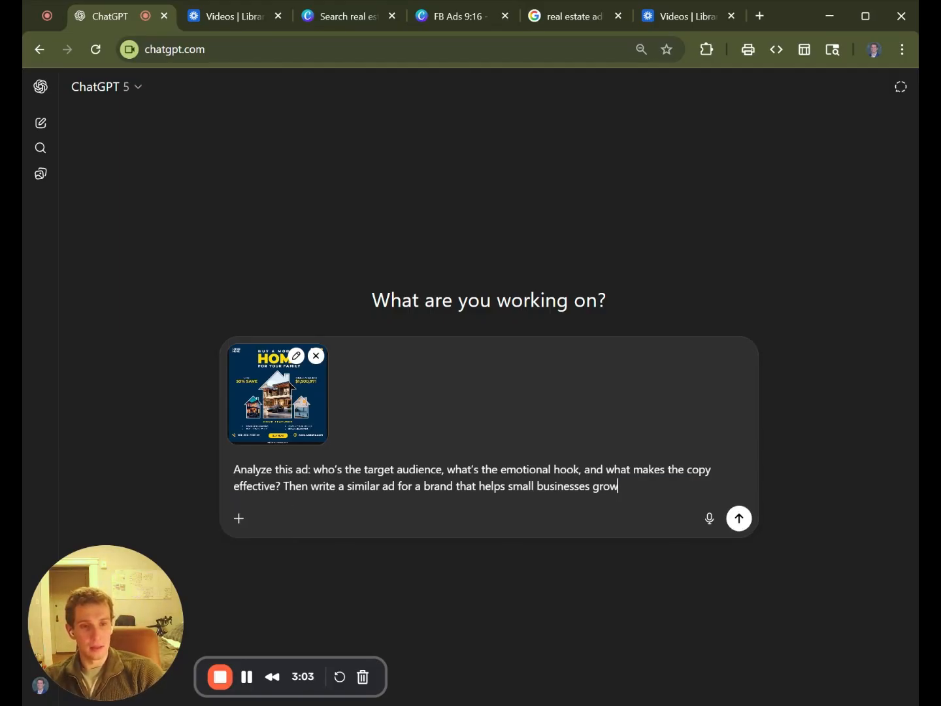
pyautogui.hotkey('ctrl', 'shift', 'Left')
pyautogui.hotkey('ctrl', 'shift', 'Left')
pyautogui.hotkey('ctrl', 'shift', 'Left')
pyautogui.write('my real es')
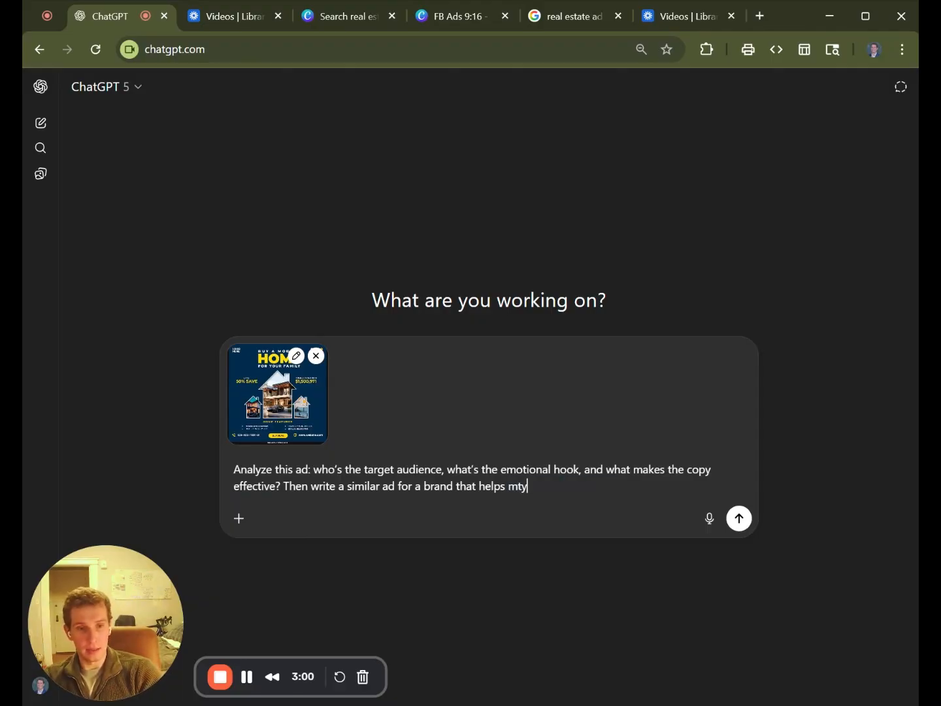
pyautogui.write('ate')
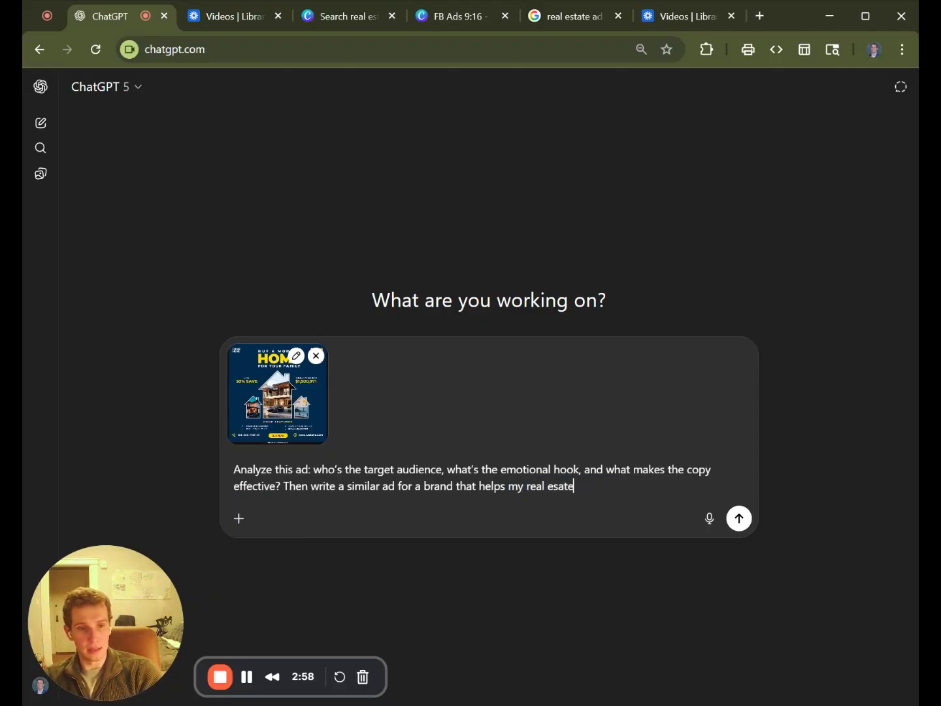
pyautogui.press('BackSpace')
pyautogui.press('BackSpace')
pyautogui.press('BackSpace')
pyautogui.write('tate agen')
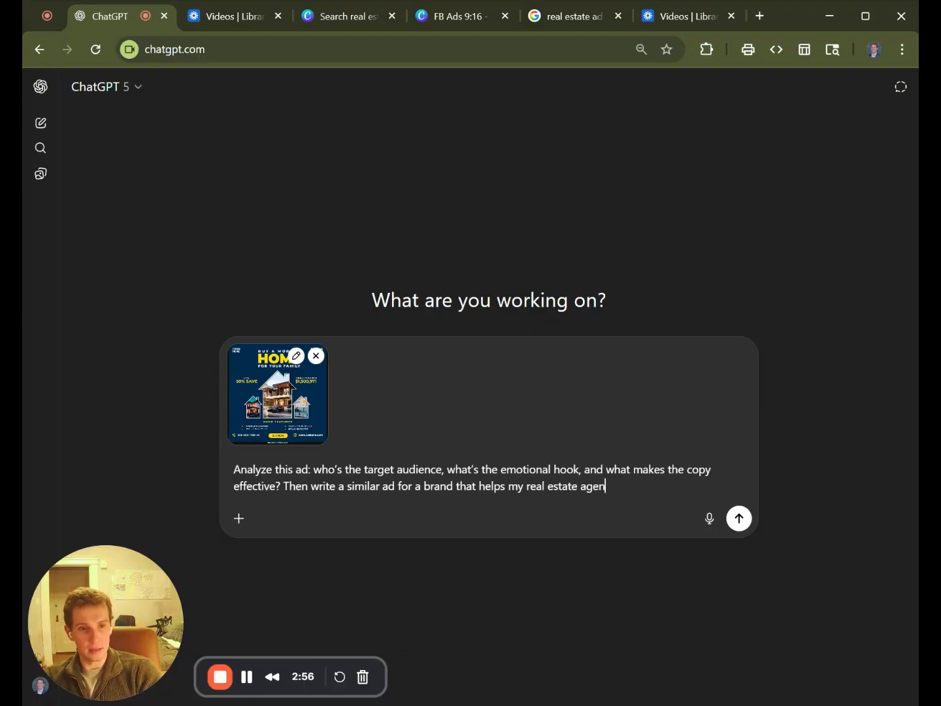
pyautogui.write('cy gain leads ')
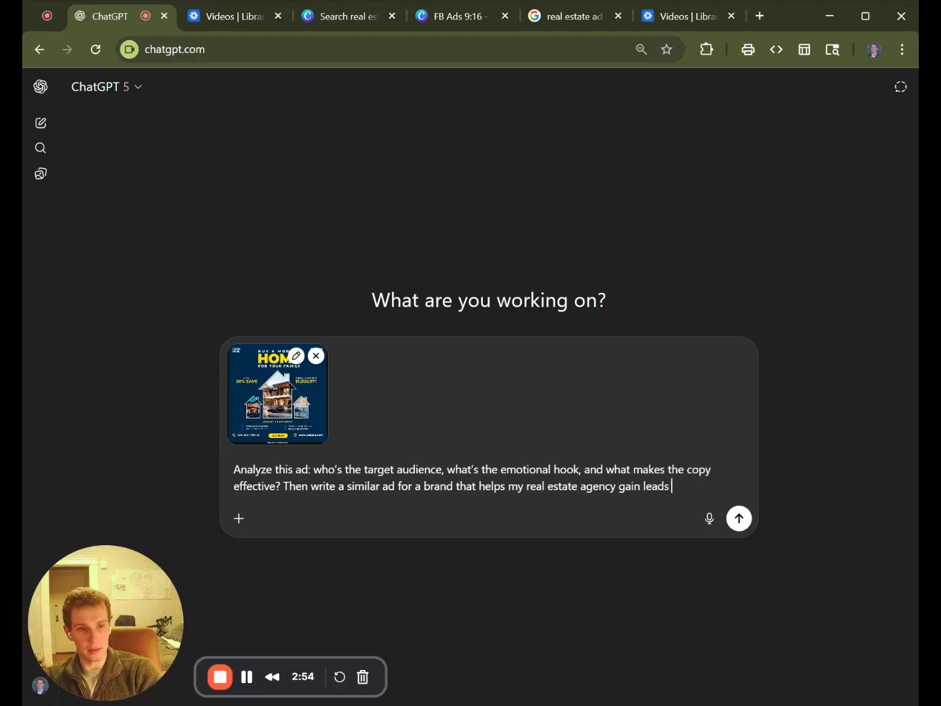
# Complete the prompt with "for a house i want to sell" and send it.
pyautogui.write('for a shosue i')
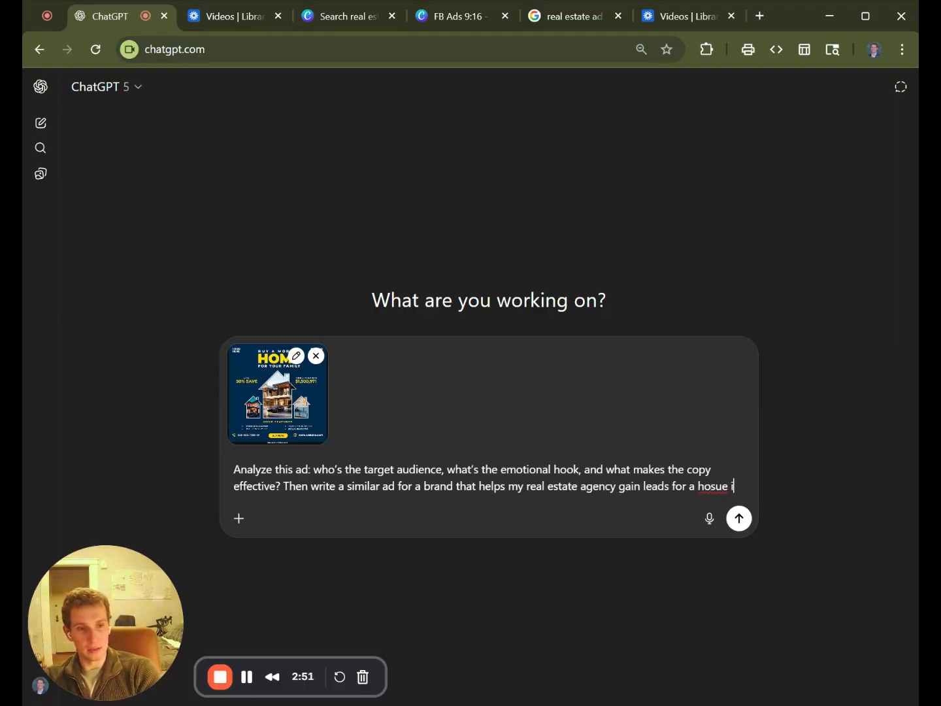
pyautogui.press('BackSpace')
pyautogui.press('BackSpace')
pyautogui.press('BackSpace')
pyautogui.write('use i want')
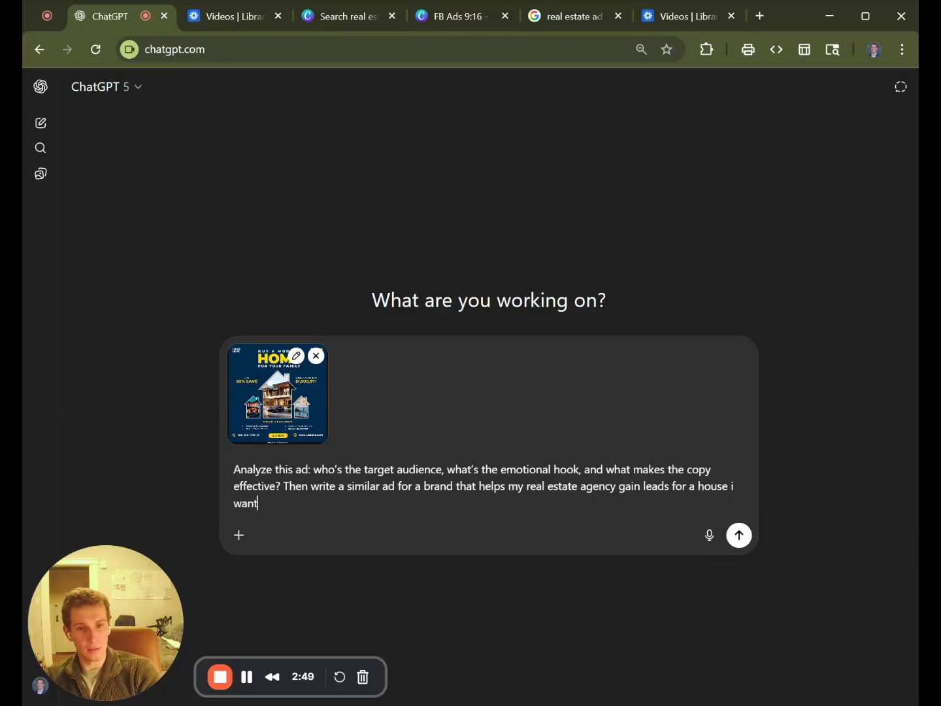
pyautogui.write(' to sell')
pyautogui.press('Return')
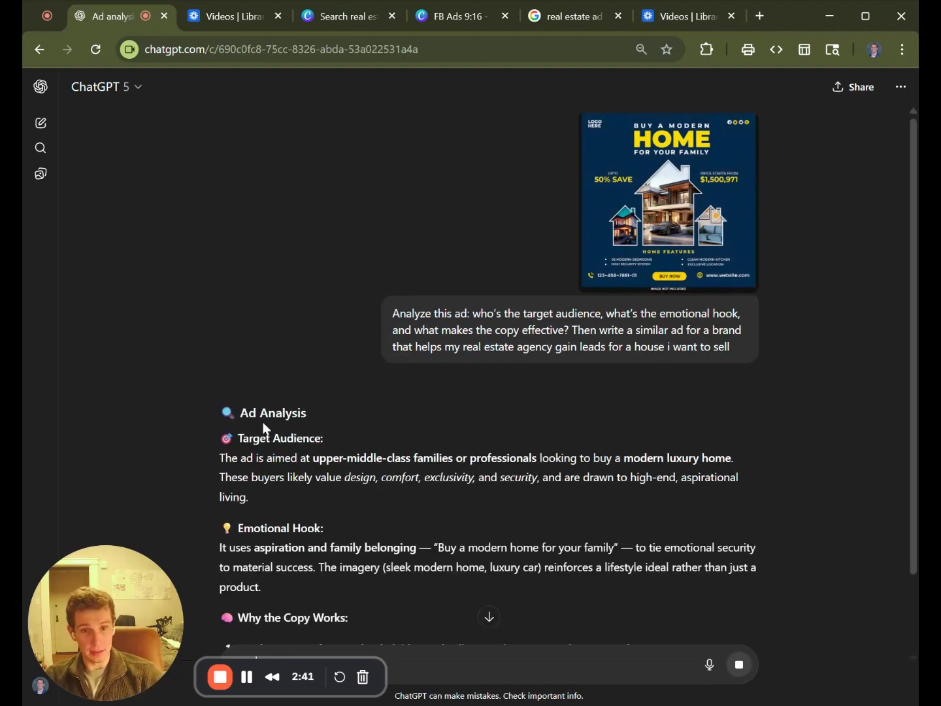
# Read through the ad analysis and the suggested ad copy in the ChatGPT reply.
pyautogui.scroll(-2, 335, 367)
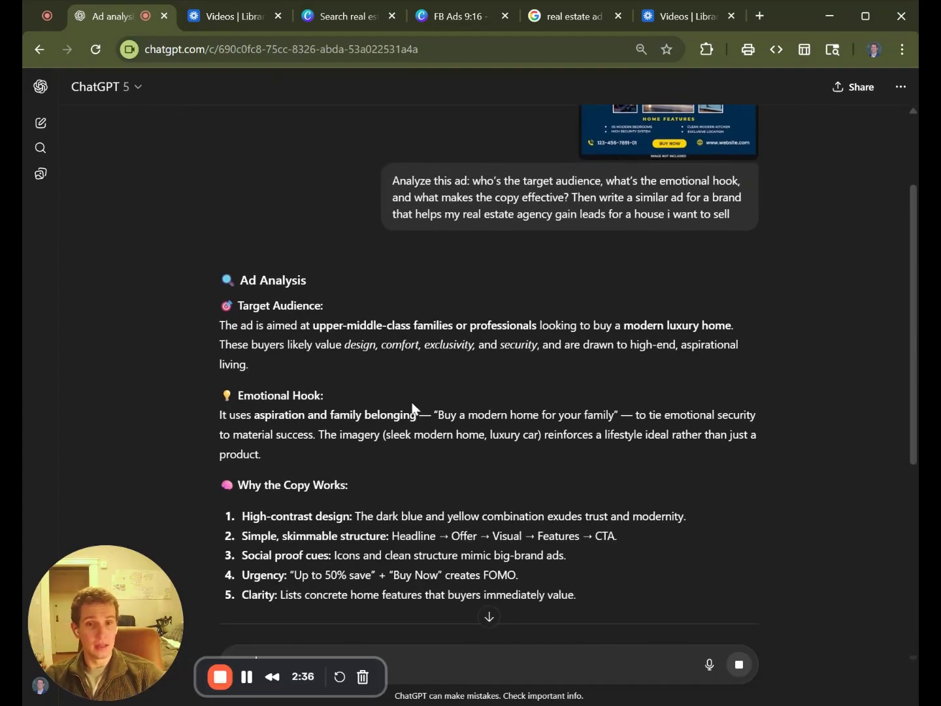
pyautogui.scroll(-5, 326, 426)
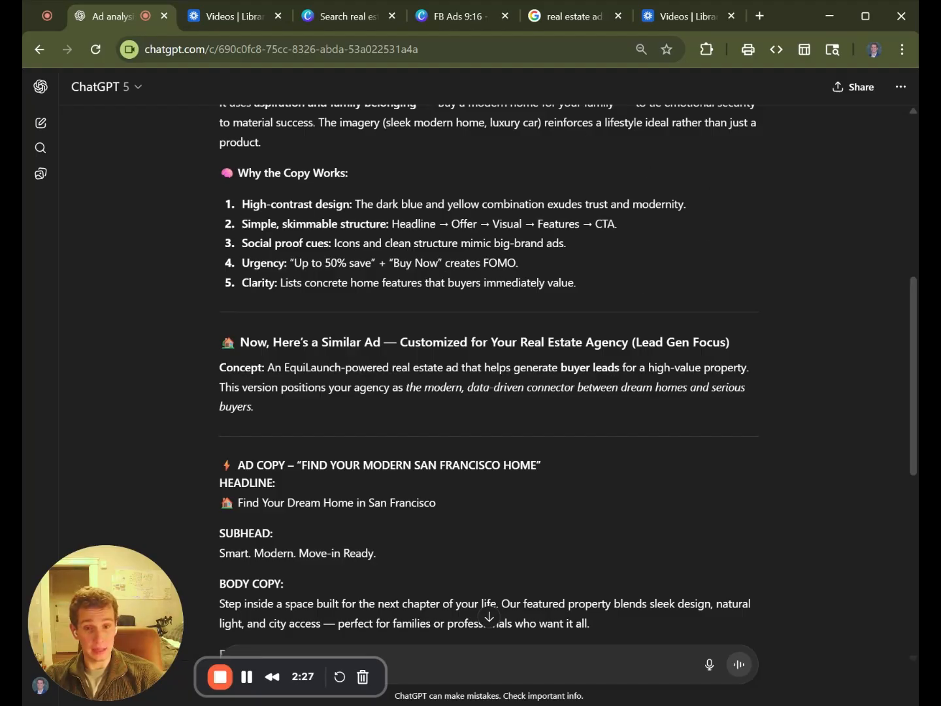
pyautogui.scroll(-3, 489, 376)
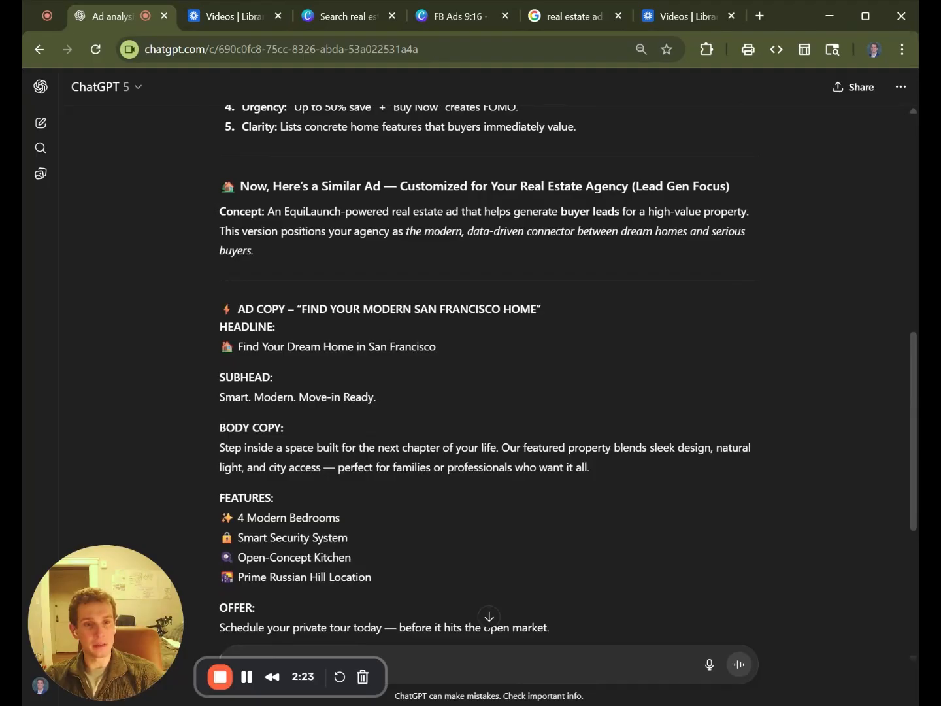
pyautogui.scroll(-3, 262, 439)
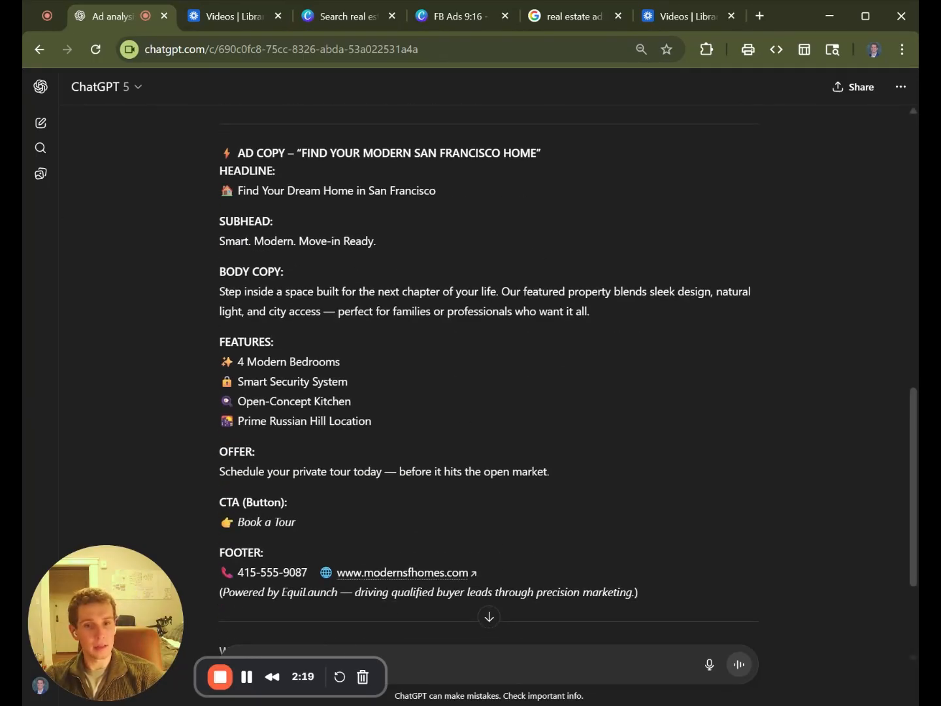
pyautogui.scroll(-2, 255, 492)
pyautogui.scroll(3, 254, 492)
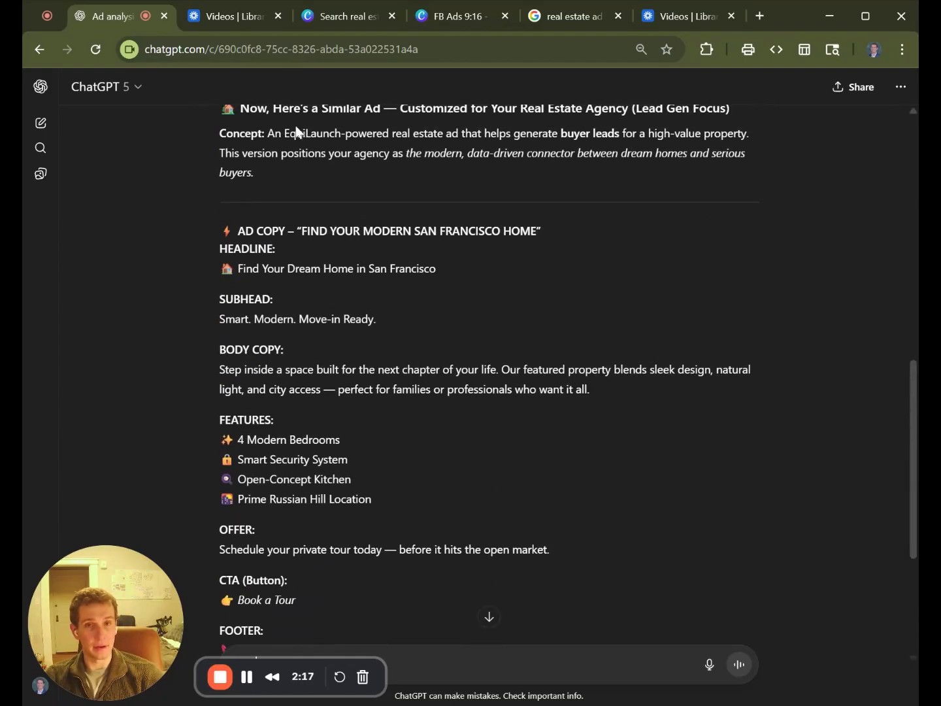
# Switch to Canva, search its templates for "real estate ad" and browse the results.
pyautogui.click(332, 23)
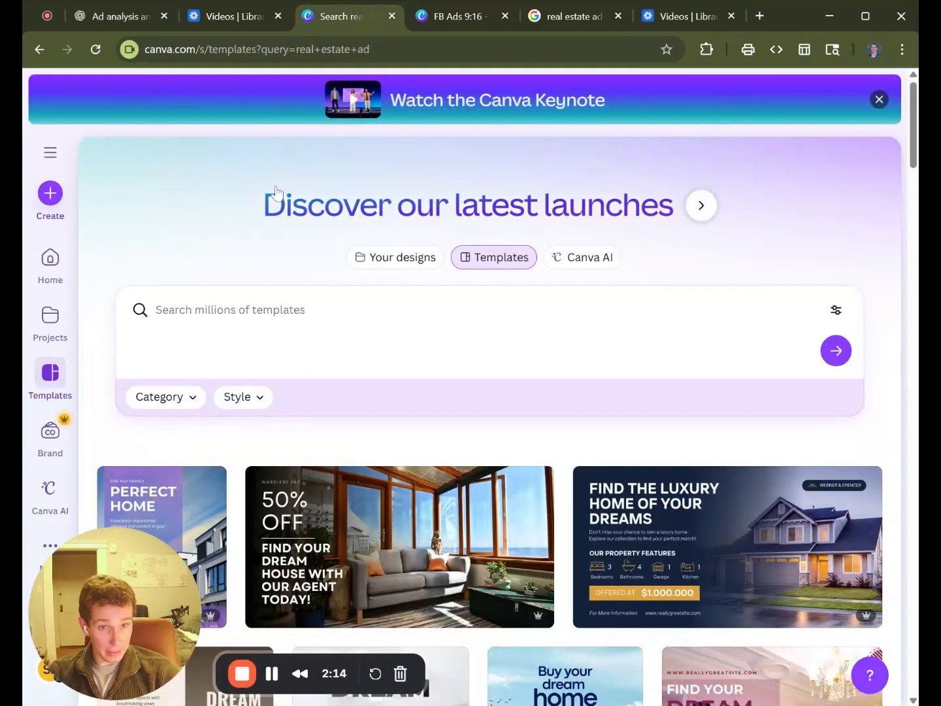
pyautogui.click(62, 377)
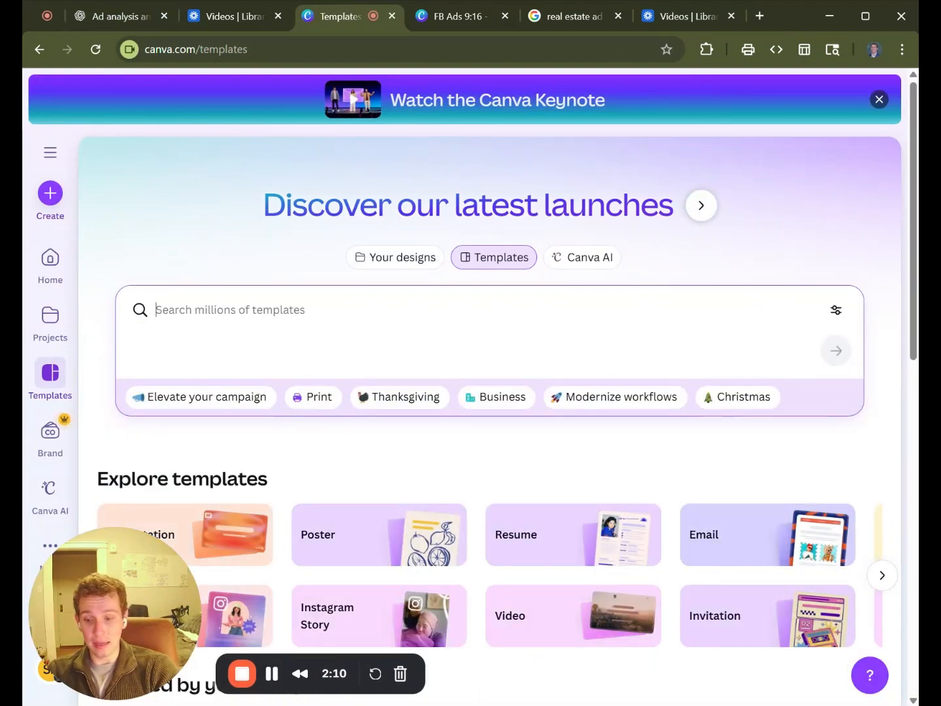
pyautogui.write('real estate ad')
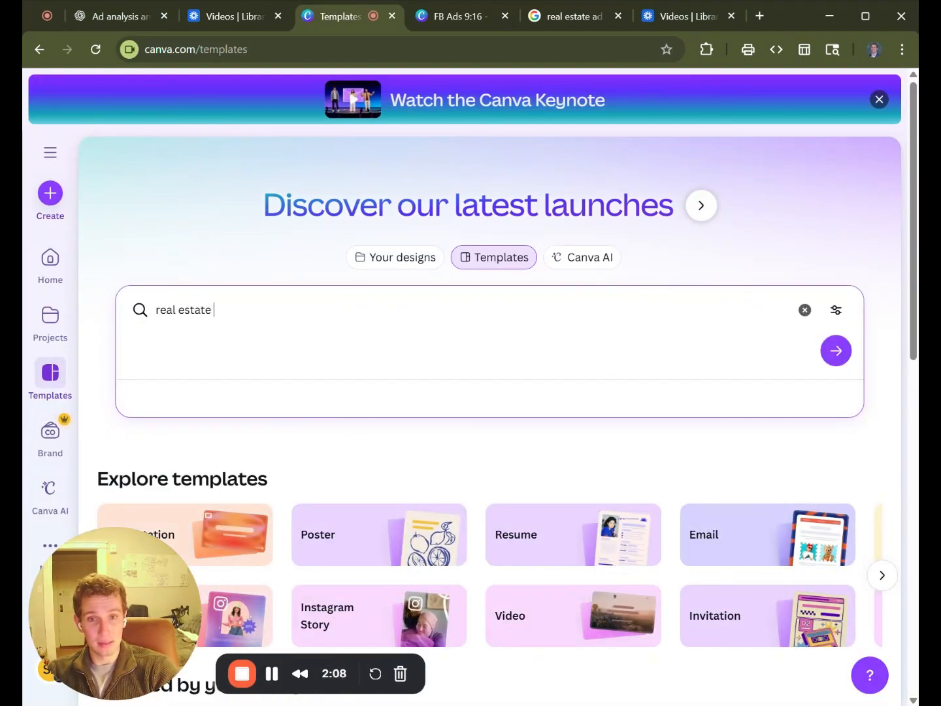
pyautogui.press('Return')
pyautogui.scroll(-8, 408, 398)
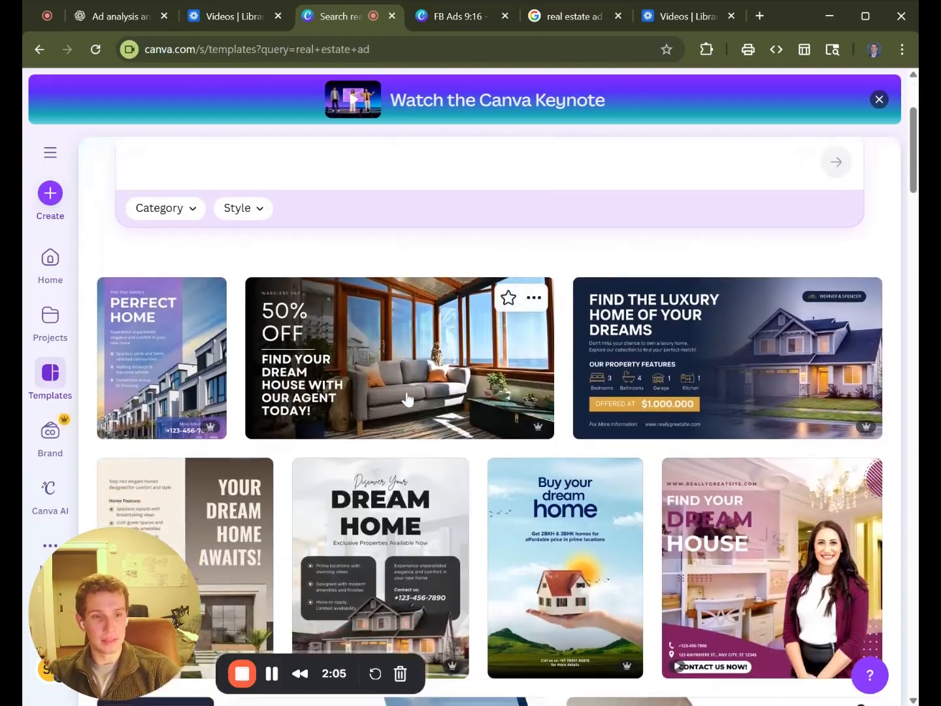
pyautogui.scroll(-10, 419, 409)
pyautogui.scroll(15, 501, 436)
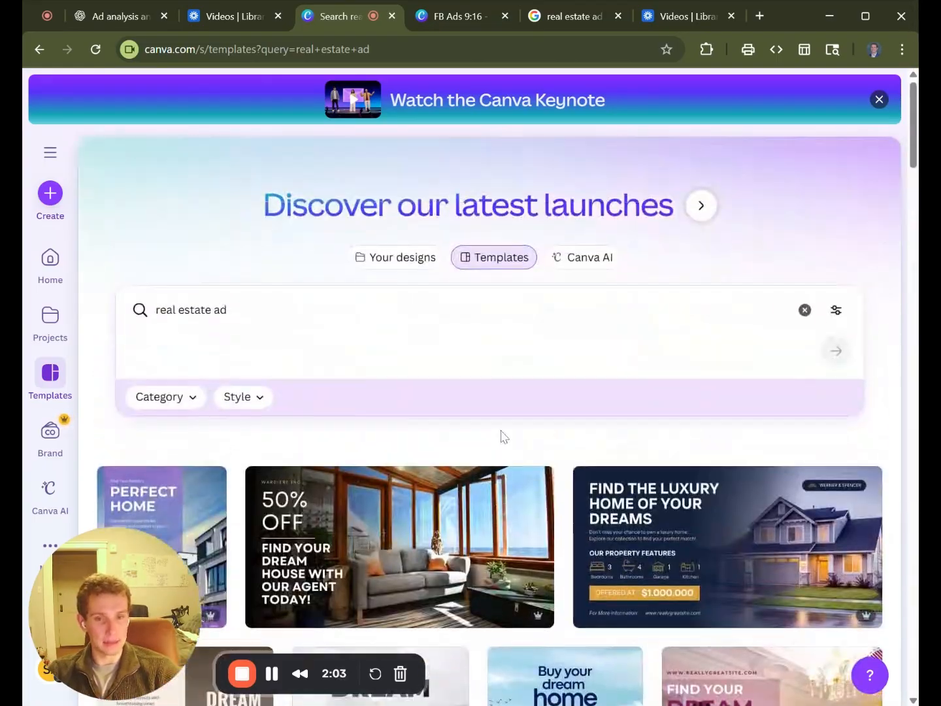
# Open the "50% OFF" Real Estate Facebook Ad template with the sofa photo for customizing.
pyautogui.scroll(-5, 421, 442)
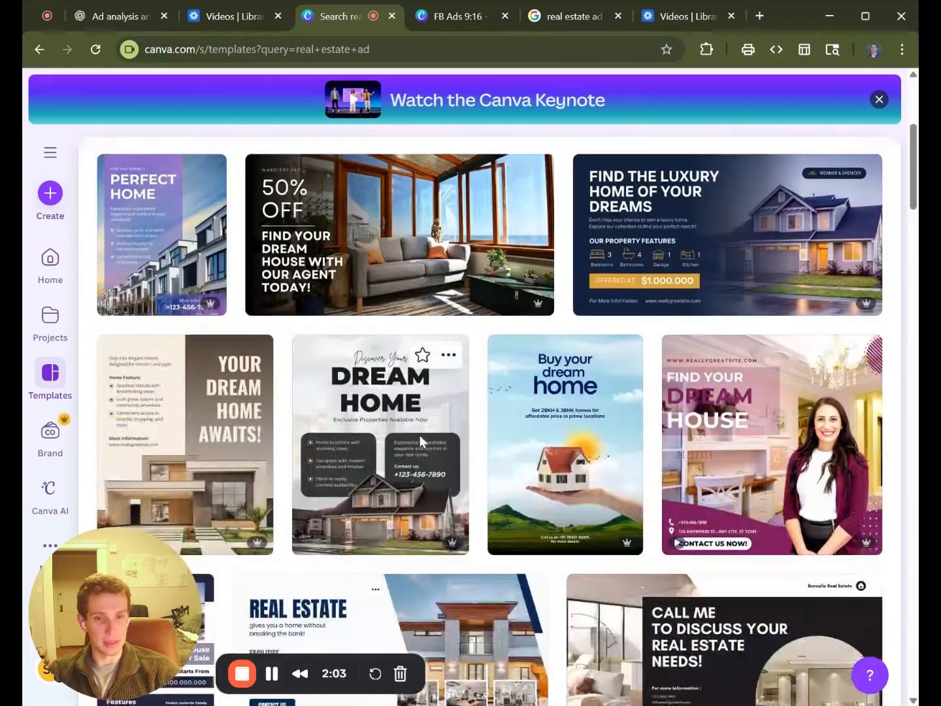
pyautogui.click(473, 213)
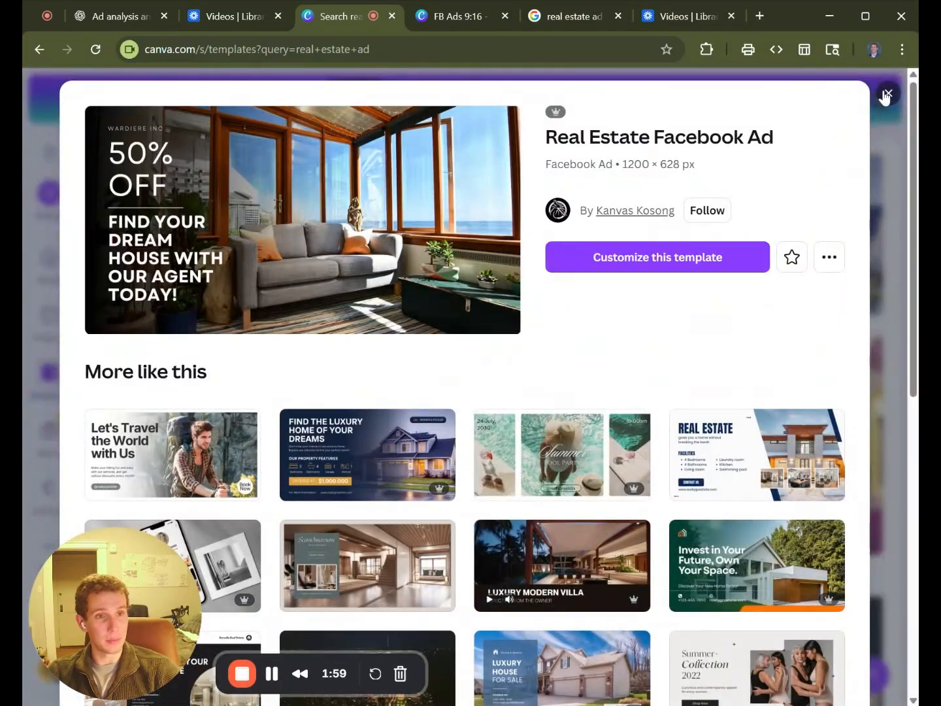
pyautogui.click(672, 255)
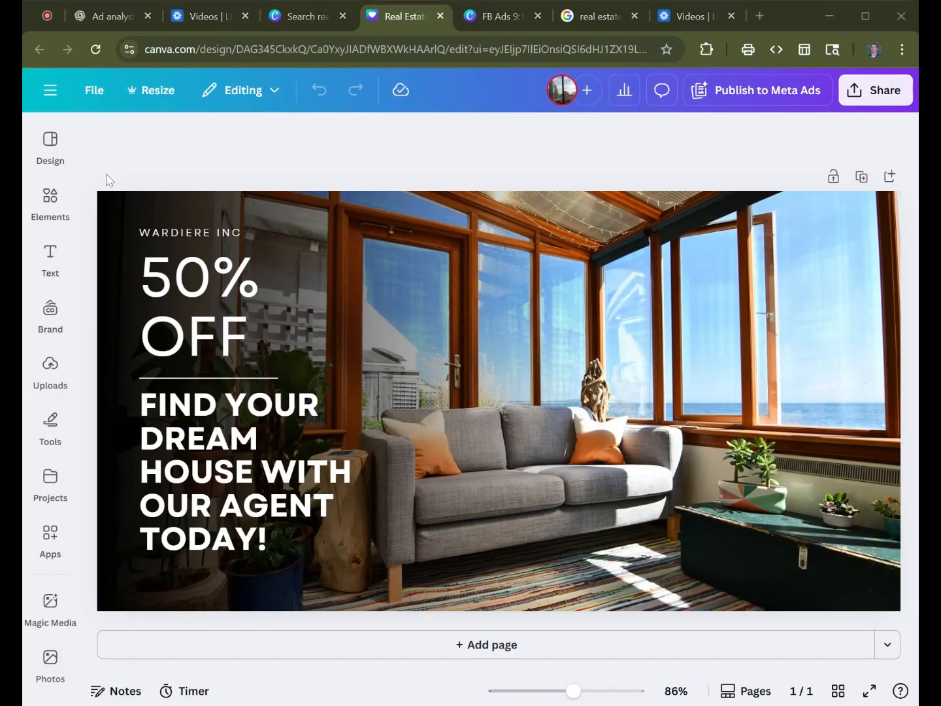
# Attach the template image in the ChatGPT conversation and request 3 ad variations: 1 emotional, 1 logical/data-based, 1 concise for a paid social ad.
pyautogui.click(103, 19)
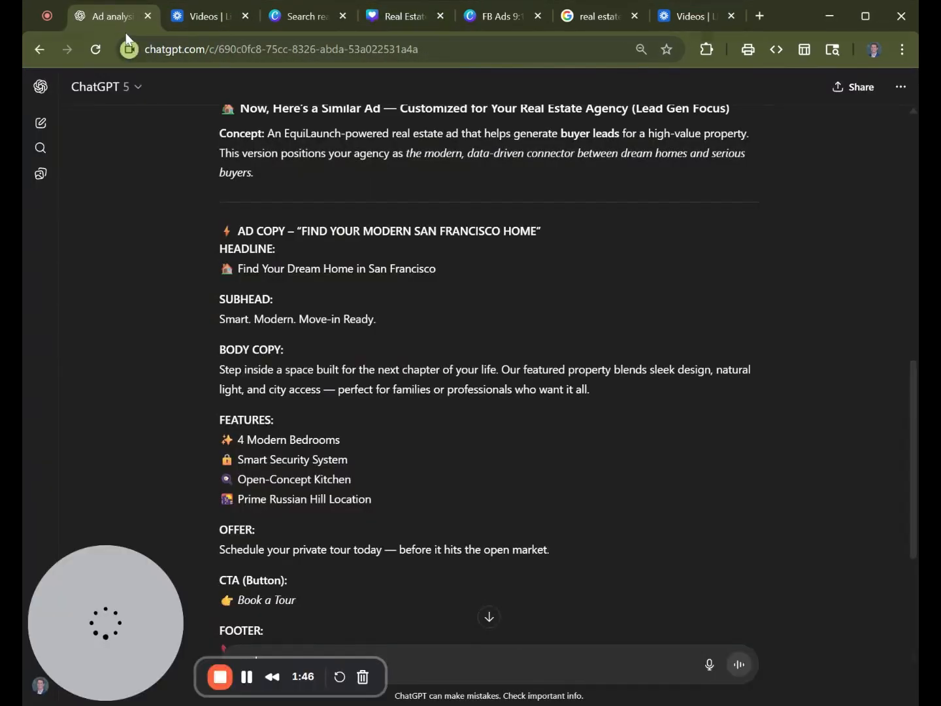
pyautogui.hotkey('ctrl', 'v')
pyautogui.scroll(-3, 422, 456)
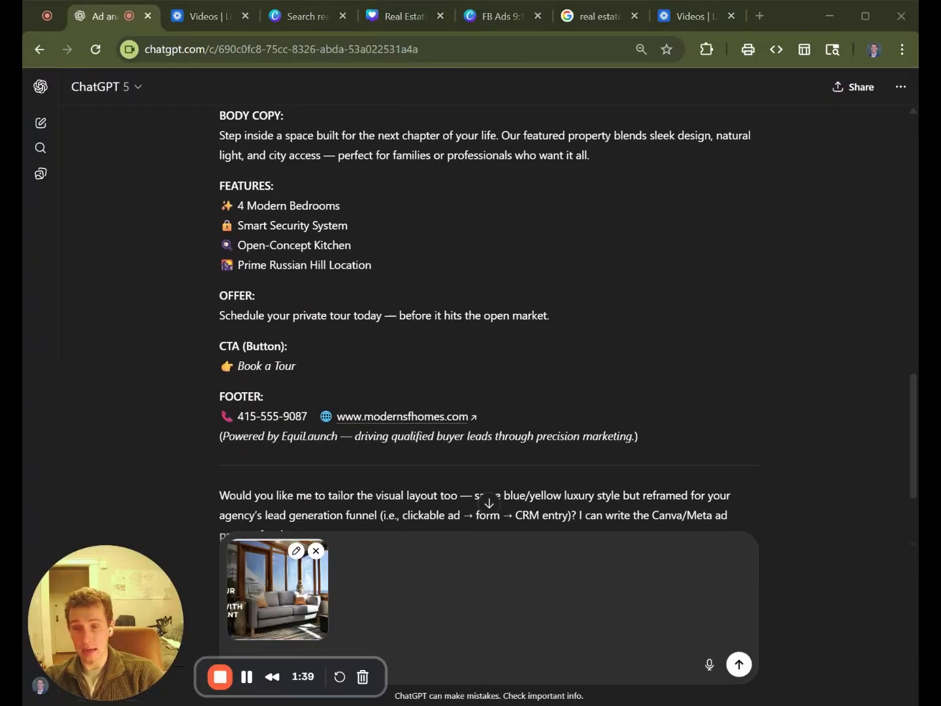
pyautogui.write('Give me 3 variations of this ad — 1 emotional, 1 logical/data-based, 1 concise for a paid social ad')
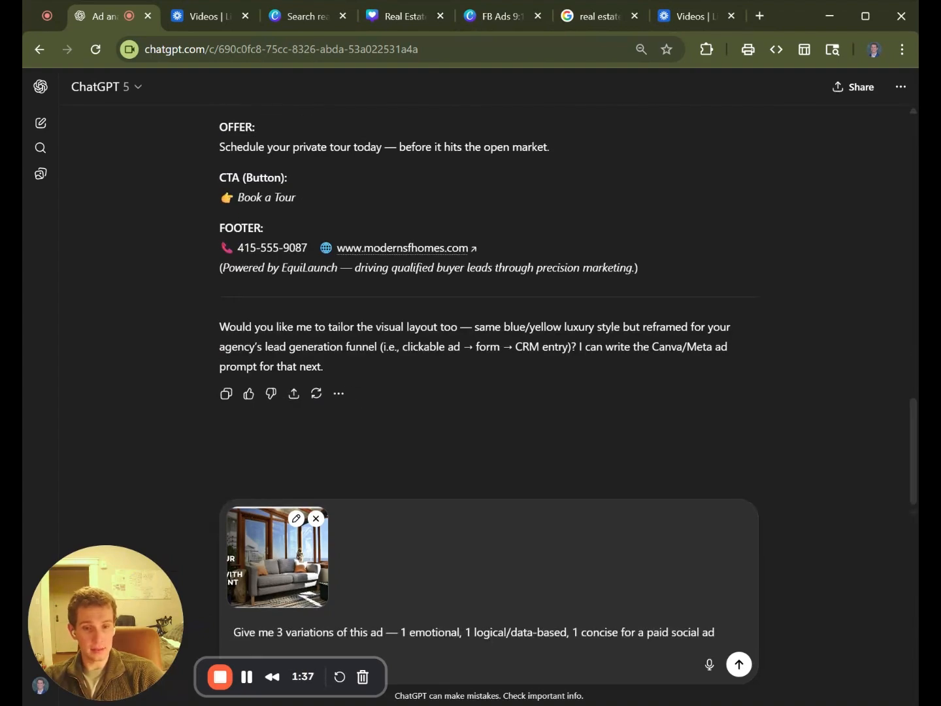
# Reword the start of the prompt to "Give me a variation of this ad".
pyautogui.press('BackSpace')
pyautogui.write('a')
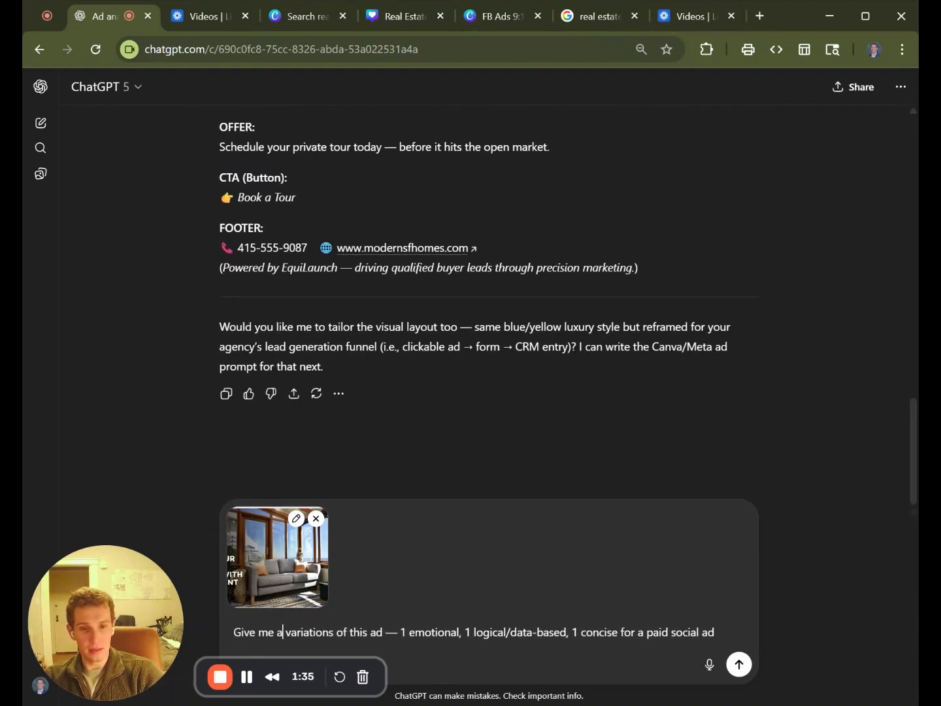
pyautogui.click(337, 633)
pyautogui.press('BackSpace')
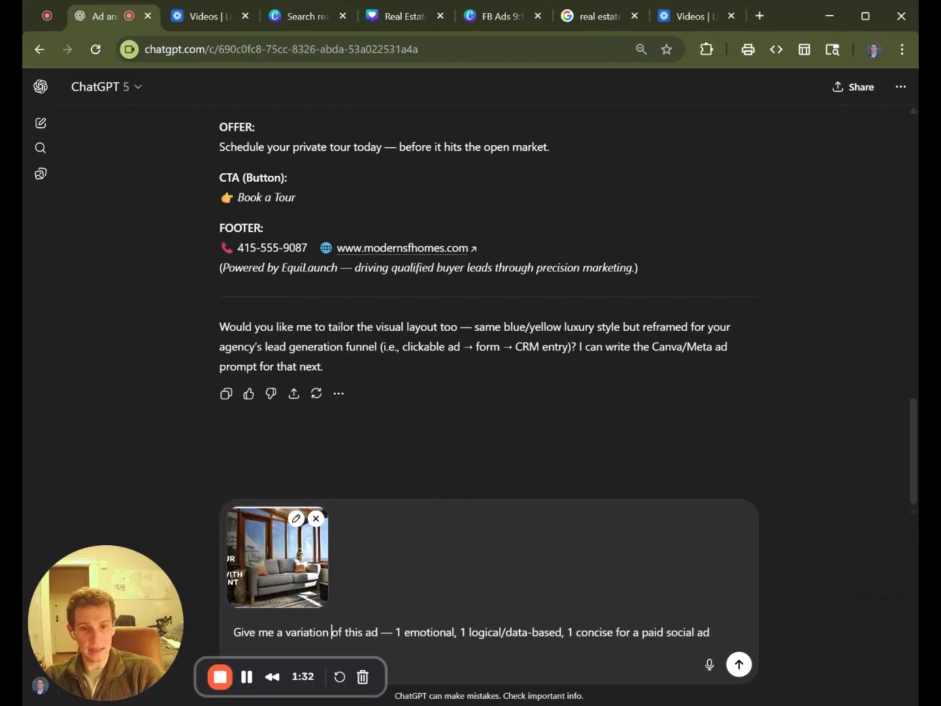
# Delete ", 1 logical/data-based, 1 concise" from the prompt, keeping only the emotional variation for a paid social ad.
pyautogui.hotkey('ctrl', 'Right')
pyautogui.hotkey('ctrl', 'Right')
pyautogui.hotkey('ctrl', 'Right')
pyautogui.hotkey('ctrl', 'Right')
pyautogui.hotkey('ctrl', 'Right')
pyautogui.hotkey('ctrl', 'Left')
pyautogui.hotkey('ctrl', 'shift', 'Right')
pyautogui.hotkey('ctrl', 'shift', 'Right')
pyautogui.hotkey('ctrl', 'shift', 'Right')
pyautogui.hotkey('ctrl', 'shift', 'Right')
pyautogui.hotkey('ctrl', 'shift', 'Right')
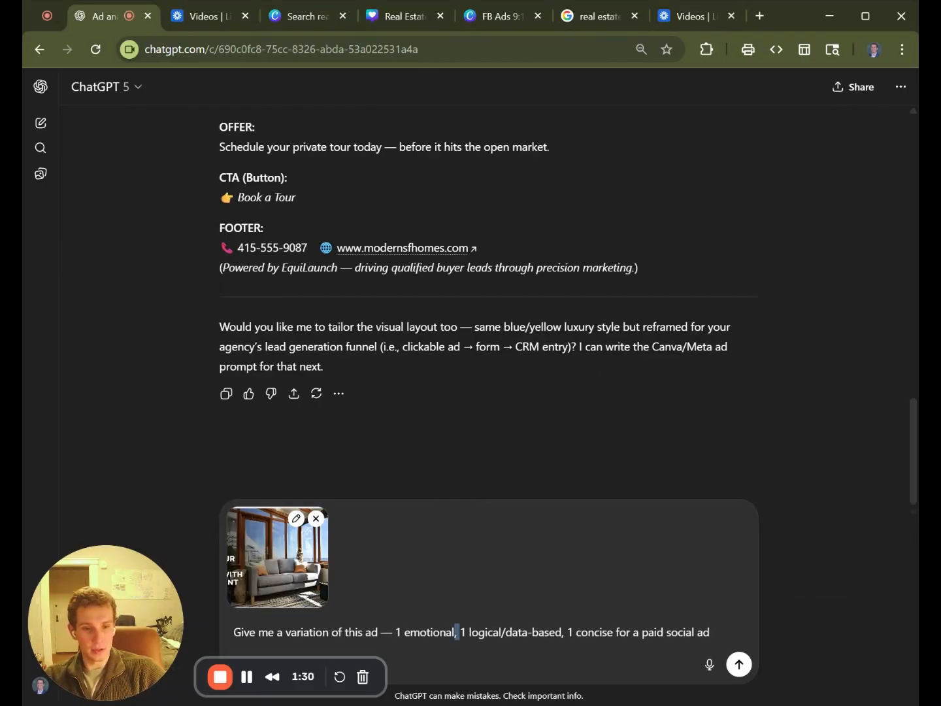
pyautogui.hotkey('ctrl', 'shift', 'Right')
pyautogui.hotkey('ctrl', 'shift', 'Right')
pyautogui.hotkey('ctrl', 'shift', 'Right')
pyautogui.hotkey('ctrl', 'shift', 'Right')
pyautogui.hotkey('ctrl', 'shift', 'Right')
pyautogui.hotkey('ctrl', 'shift', 'Right')
pyautogui.hotkey('ctrl', 'shift', 'Left')
pyautogui.hotkey('ctrl', 'shift', 'Left')
pyautogui.hotkey('ctrl', 'shift', 'Left')
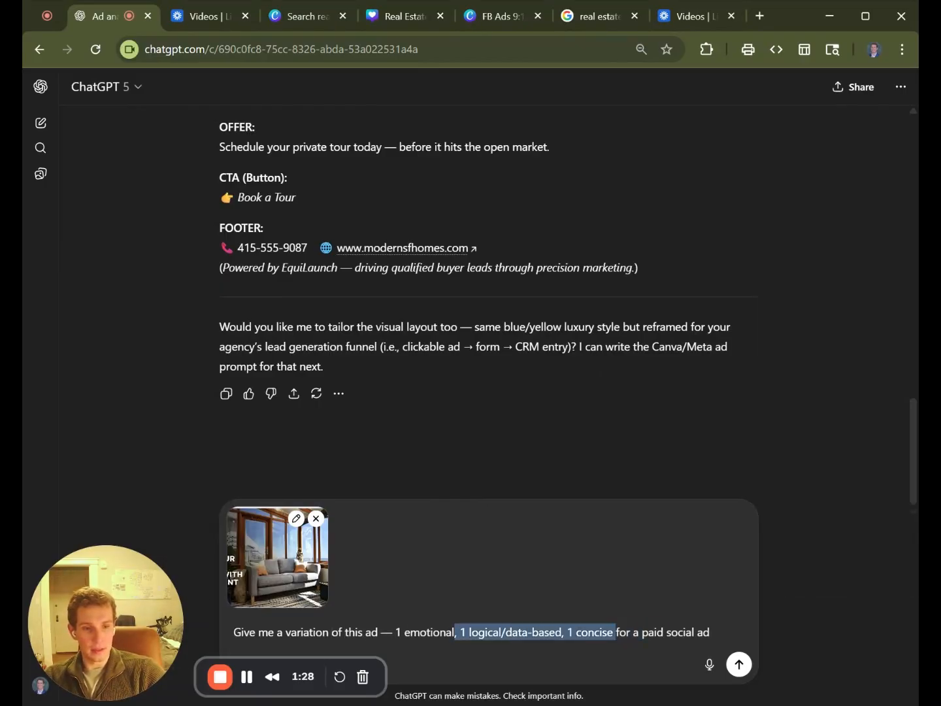
pyautogui.press('BackSpace')
# Add ". use the ad copy you created above" to the end of the prompt and send it with the template image.
pyautogui.hotkey('ctrl', 'Right')
pyautogui.hotkey('ctrl', 'Right')
pyautogui.hotkey('ctrl', 'Right')
pyautogui.hotkey('ctrl', 'Right')
pyautogui.hotkey('ctrl', 'Right')
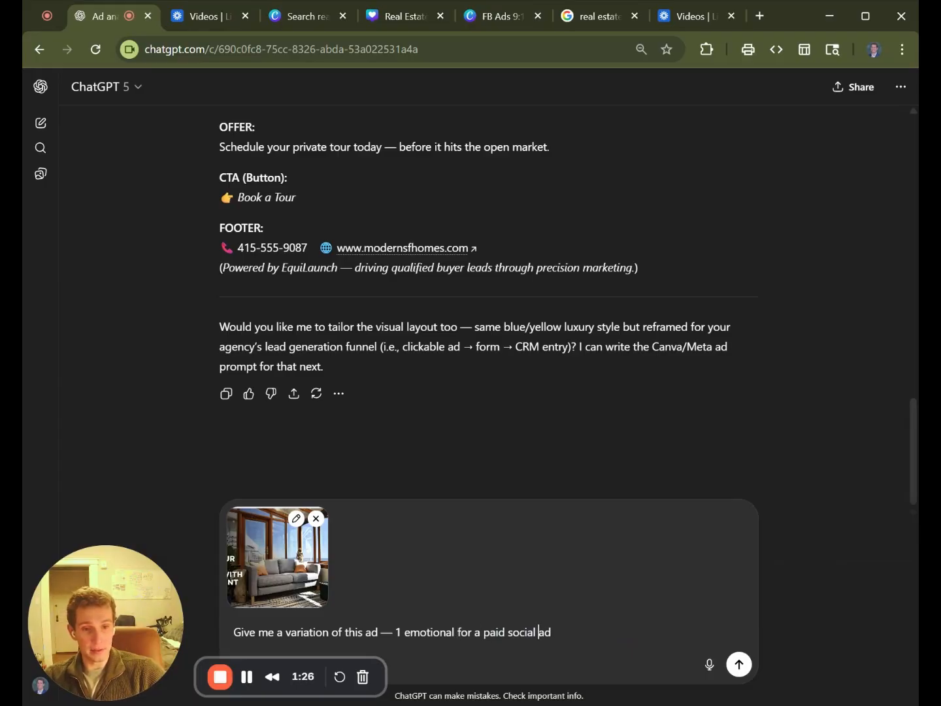
pyautogui.write('. use the')
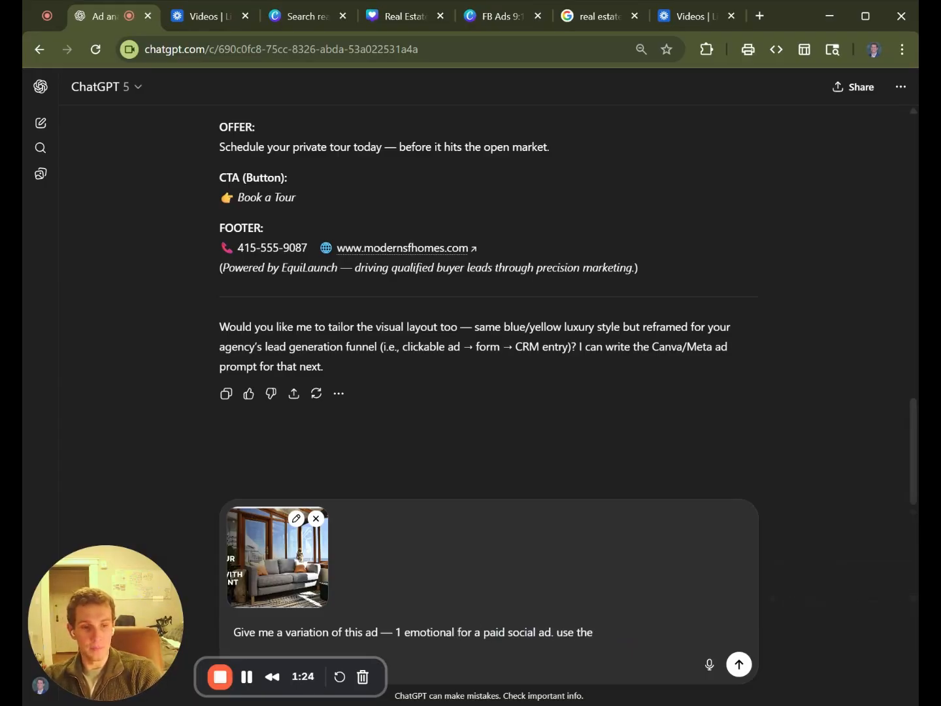
pyautogui.write(' de')
pyautogui.press('BackSpace')
pyautogui.press('BackSpace')
pyautogui.write('ad copy ')
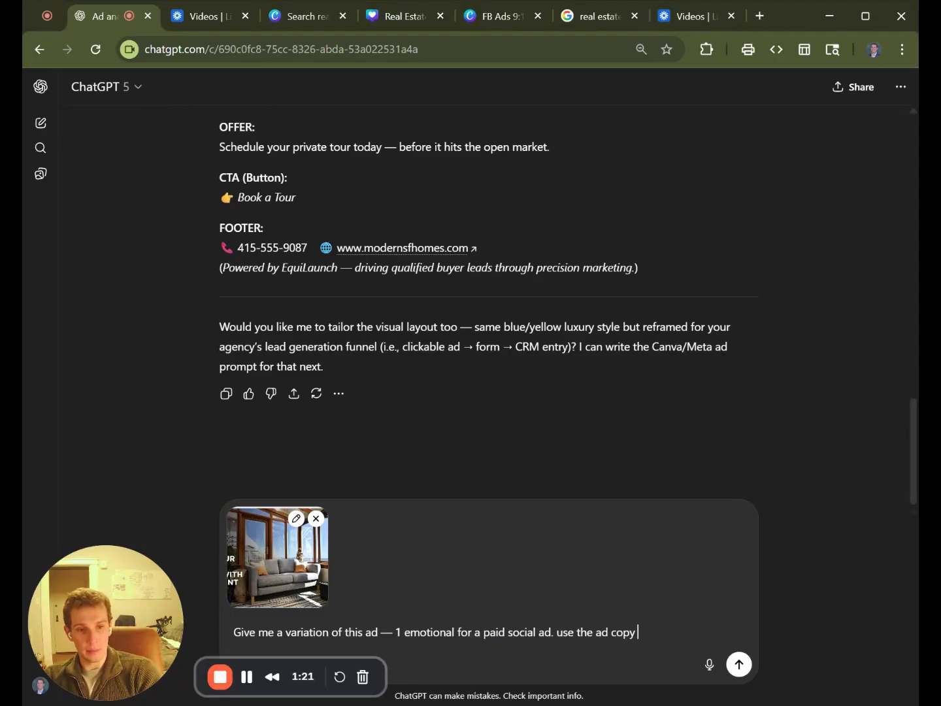
pyautogui.write('you created above')
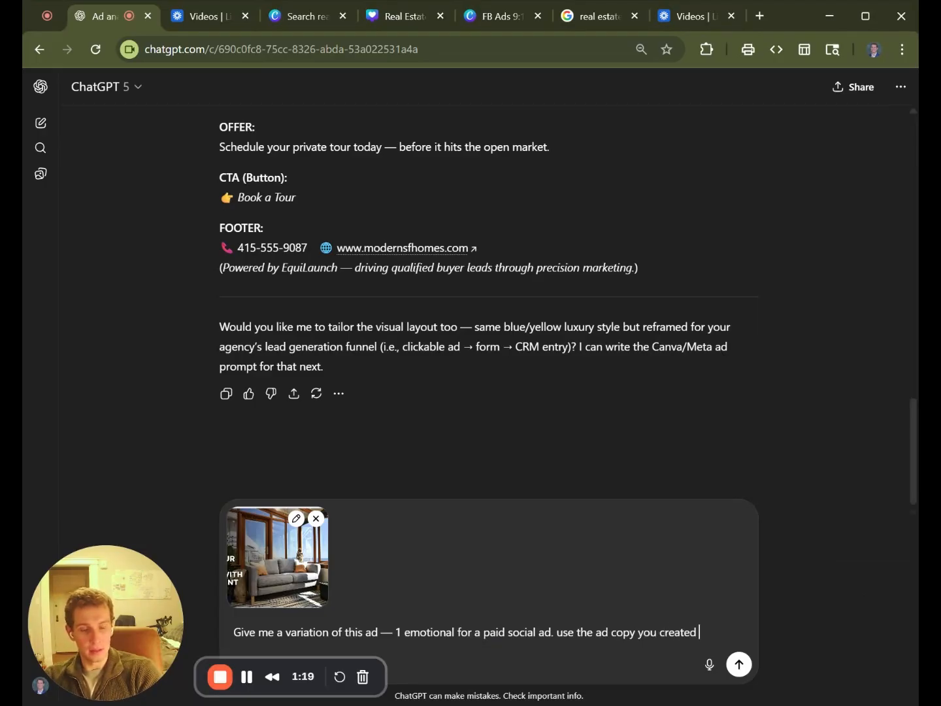
pyautogui.press('Return')
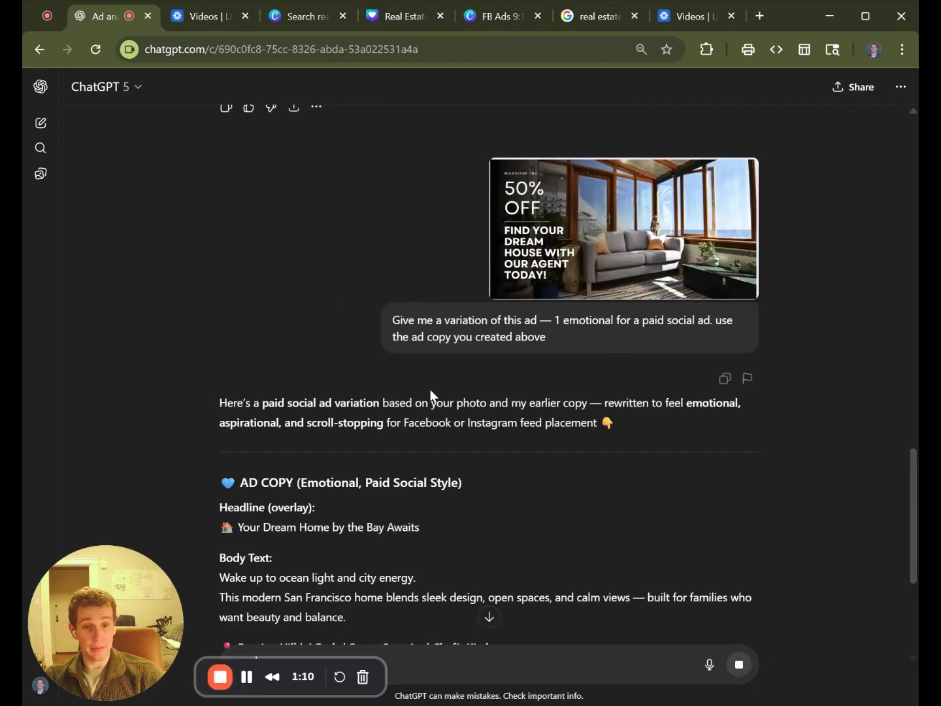
# Review the generated ad copy and creative direction, and send the follow-up request "please make the ad visually".
pyautogui.scroll(-3, 452, 380)
pyautogui.scroll(5, 245, 353)
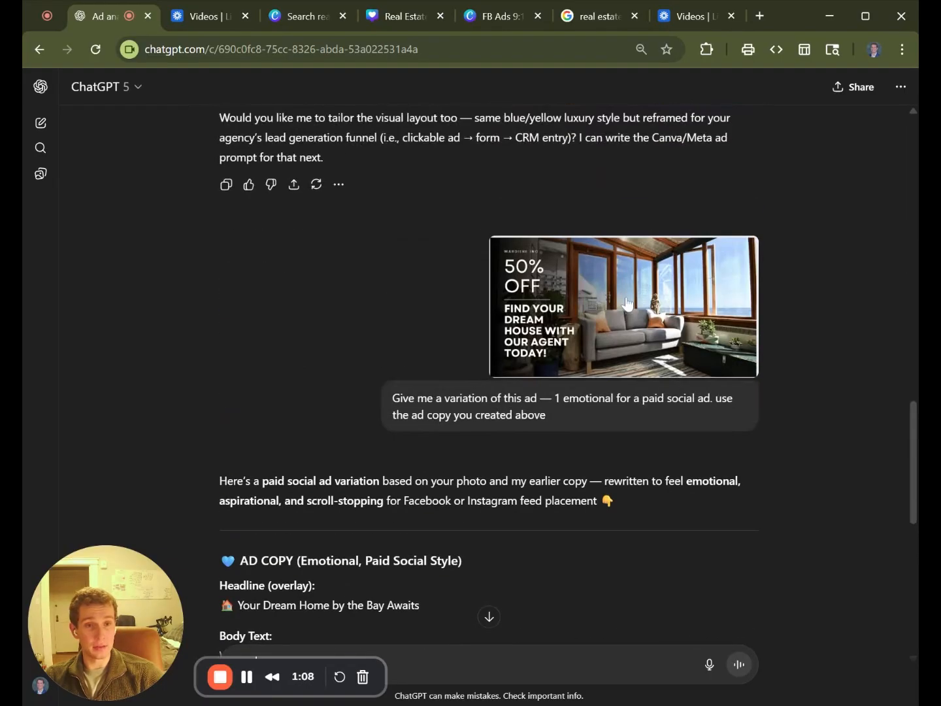
pyautogui.scroll(-5, 428, 327)
pyautogui.scroll(4, 470, 323)
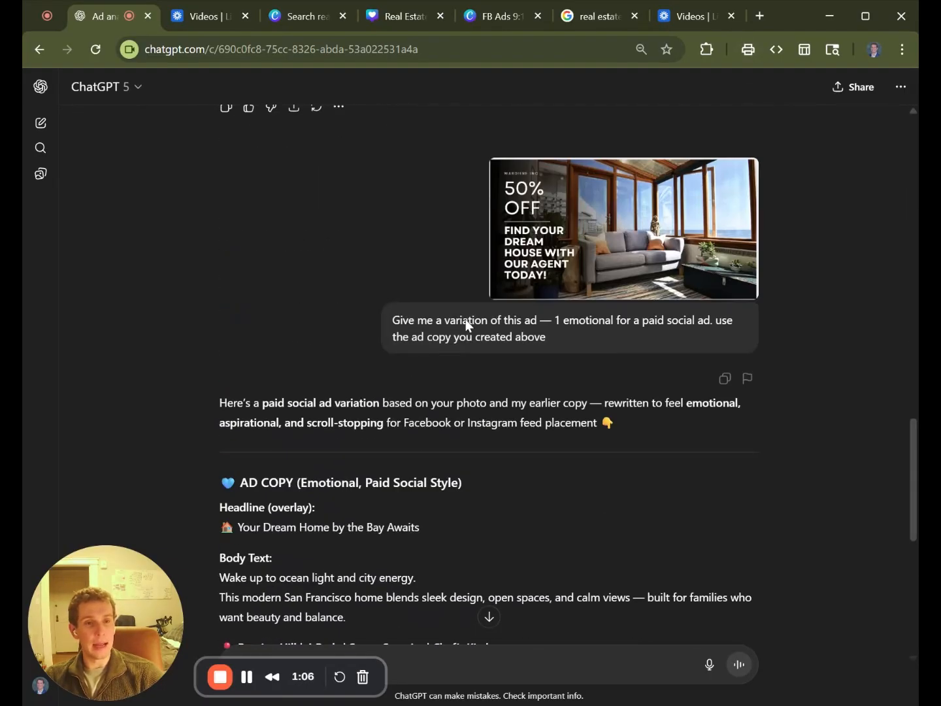
pyautogui.scroll(-7, 399, 502)
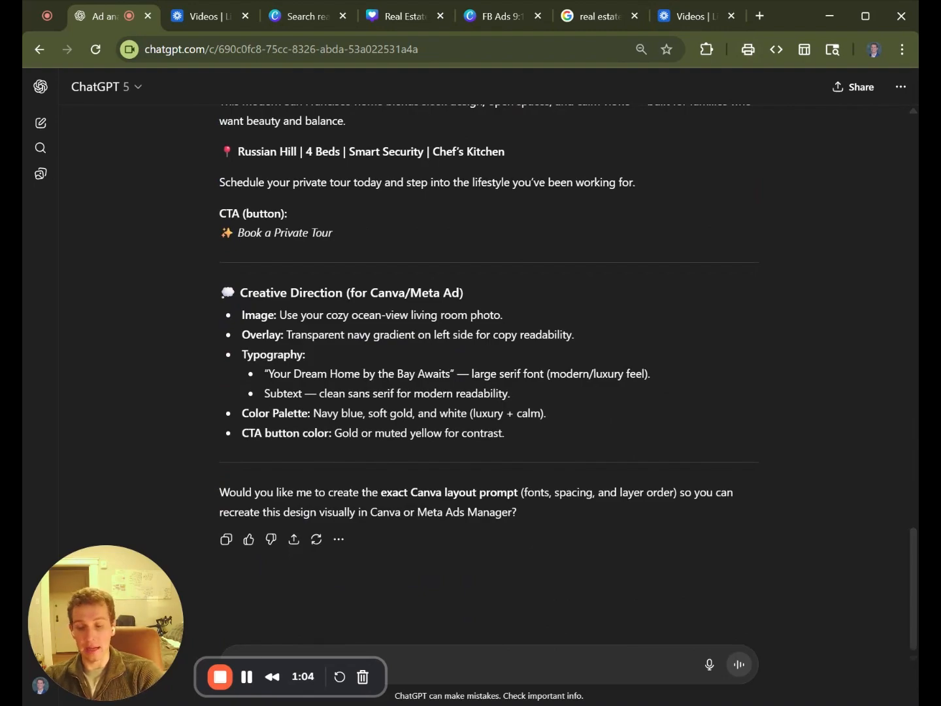
pyautogui.write('Now ')
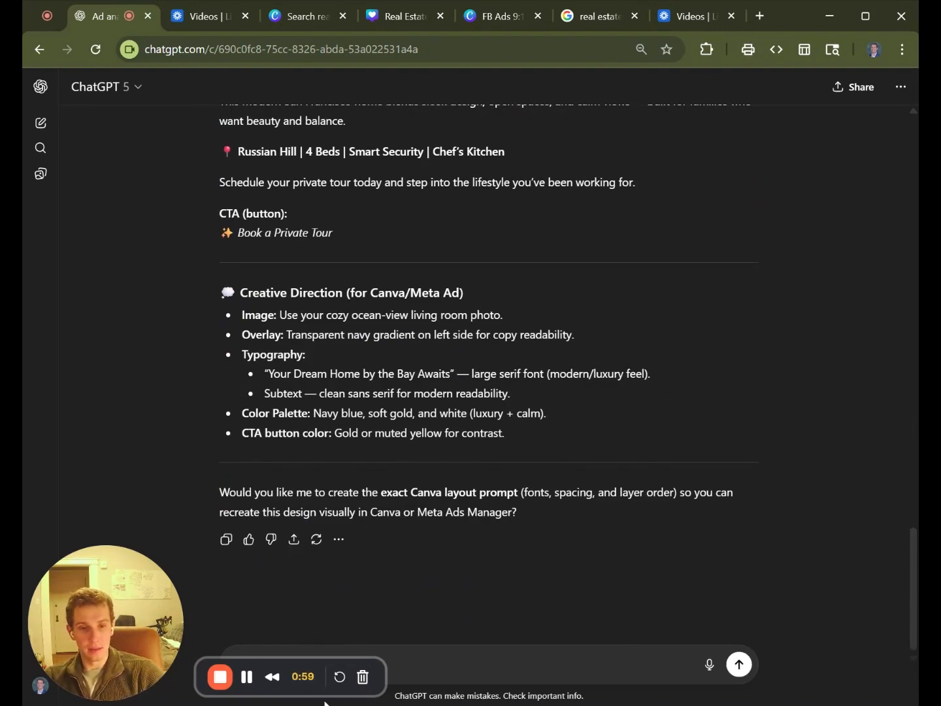
pyautogui.write('visually')
pyautogui.press('Return')
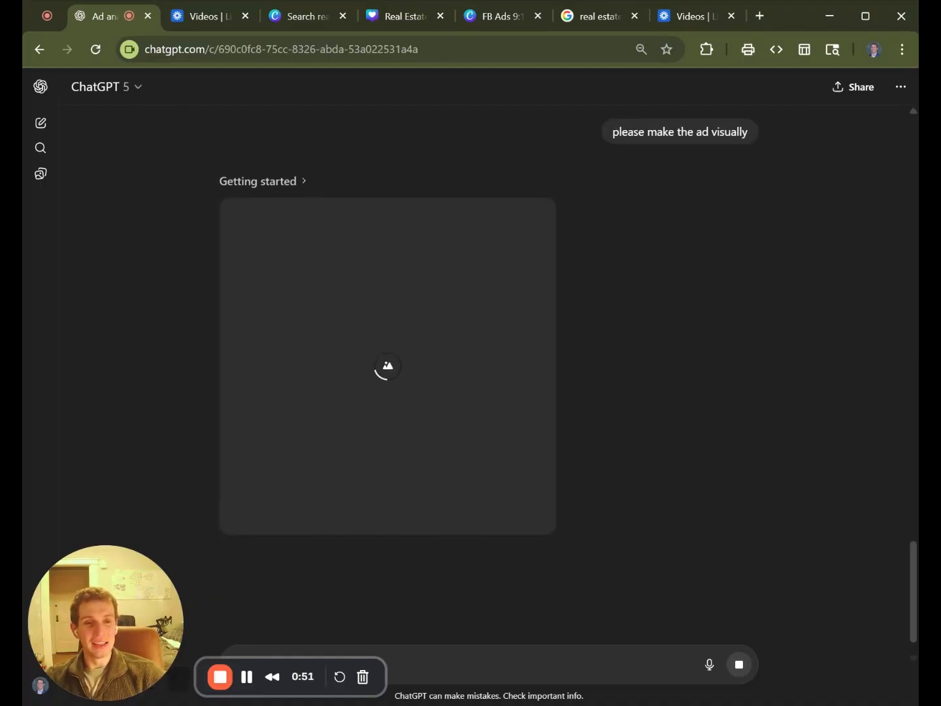
pyautogui.scroll(8, 691, 160)
pyautogui.scroll(5, 439, 227)
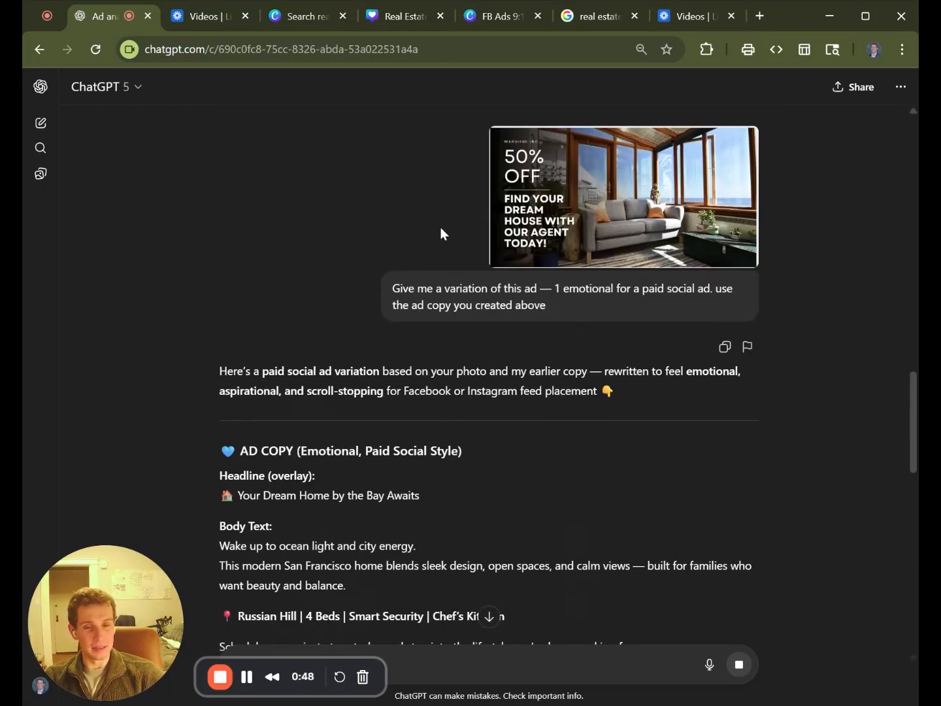
pyautogui.scroll(-1, 540, 271)
pyautogui.scroll(-12, 321, 324)
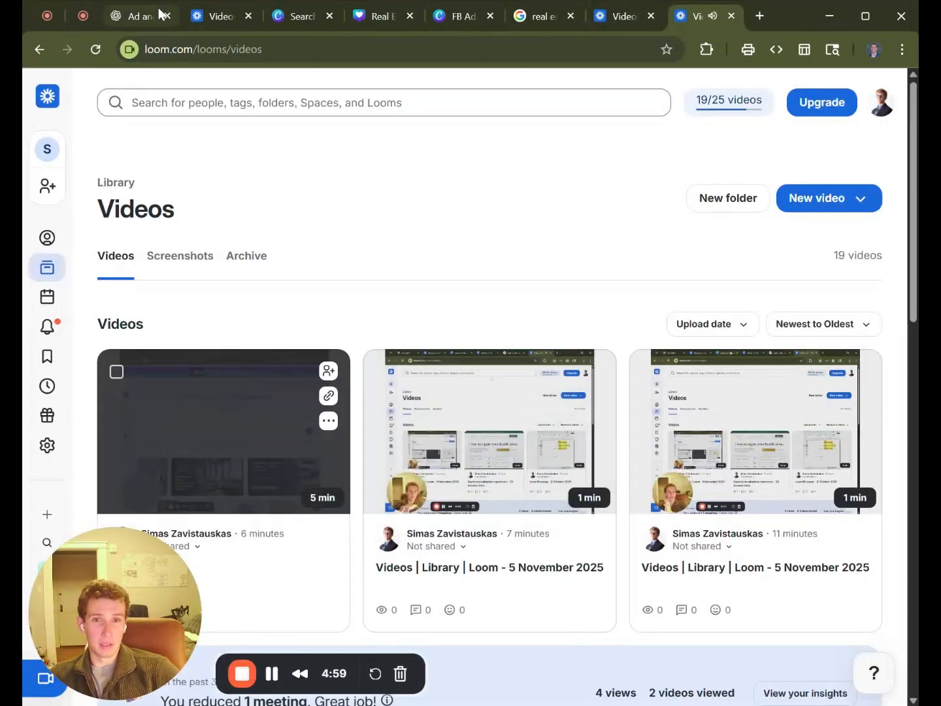
# Switch back to the ChatGPT conversation and inspect the tall "Your Dream Home by the Bay Awaits" ad image enlarged.
pyautogui.click(154, 17)
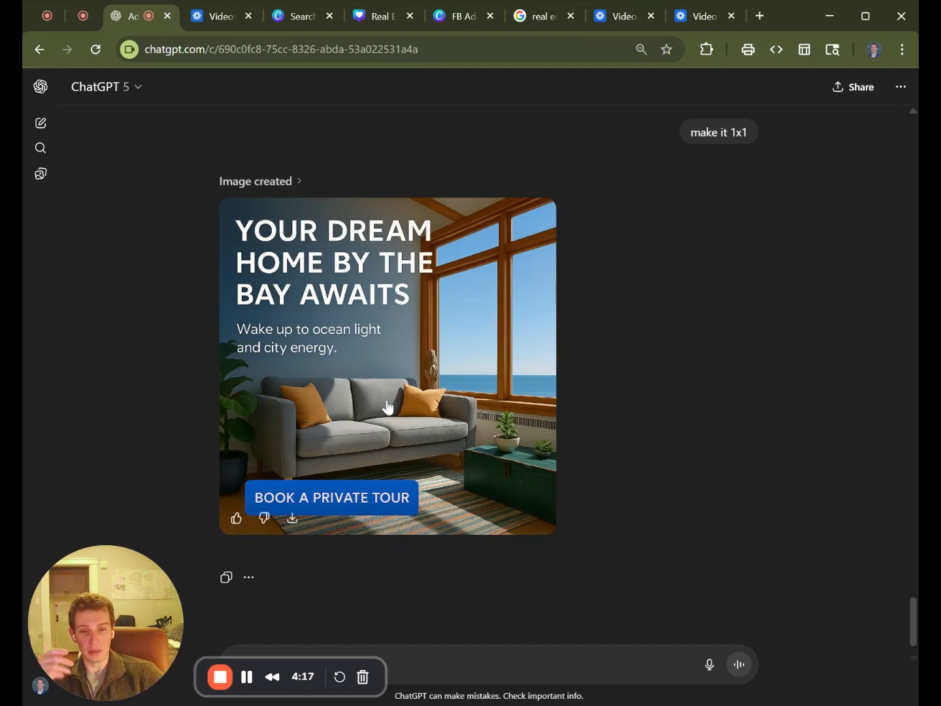
pyautogui.scroll(8, 520, 305)
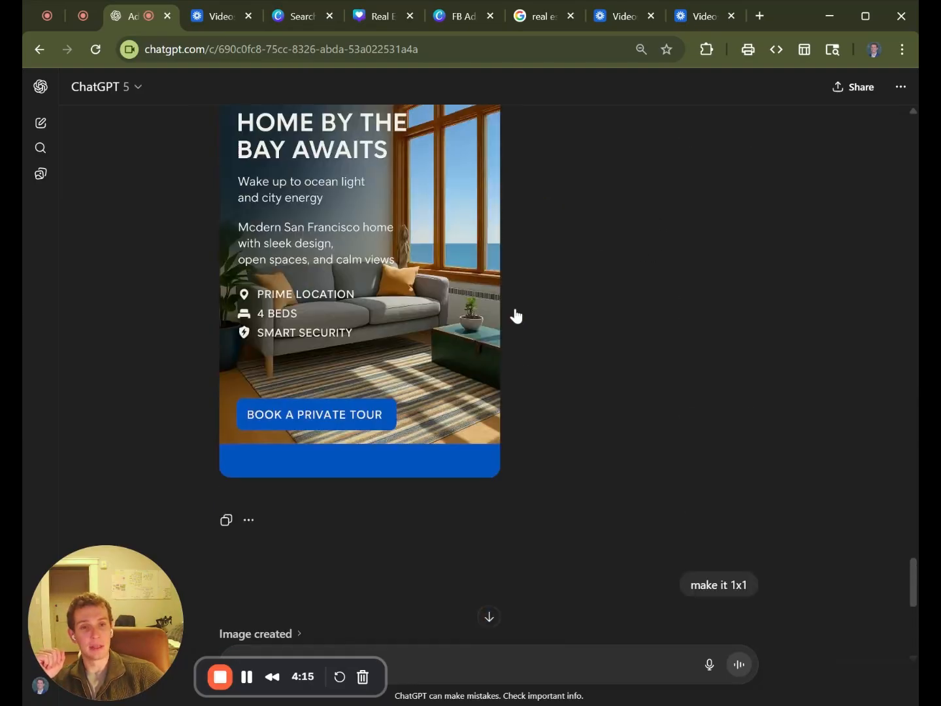
pyautogui.click(322, 405)
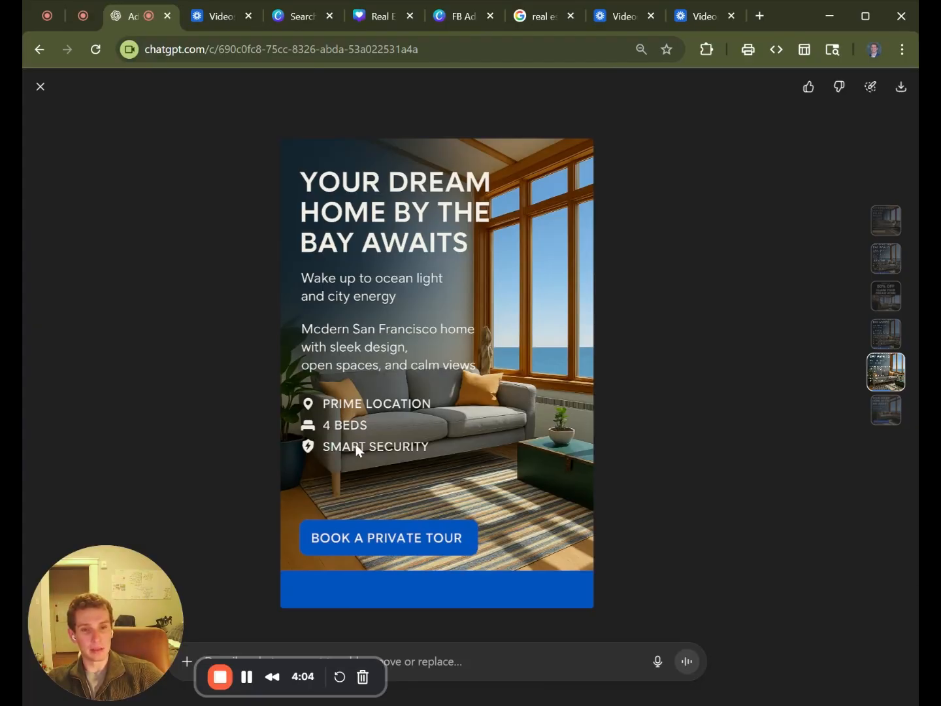
pyautogui.press('Escape')
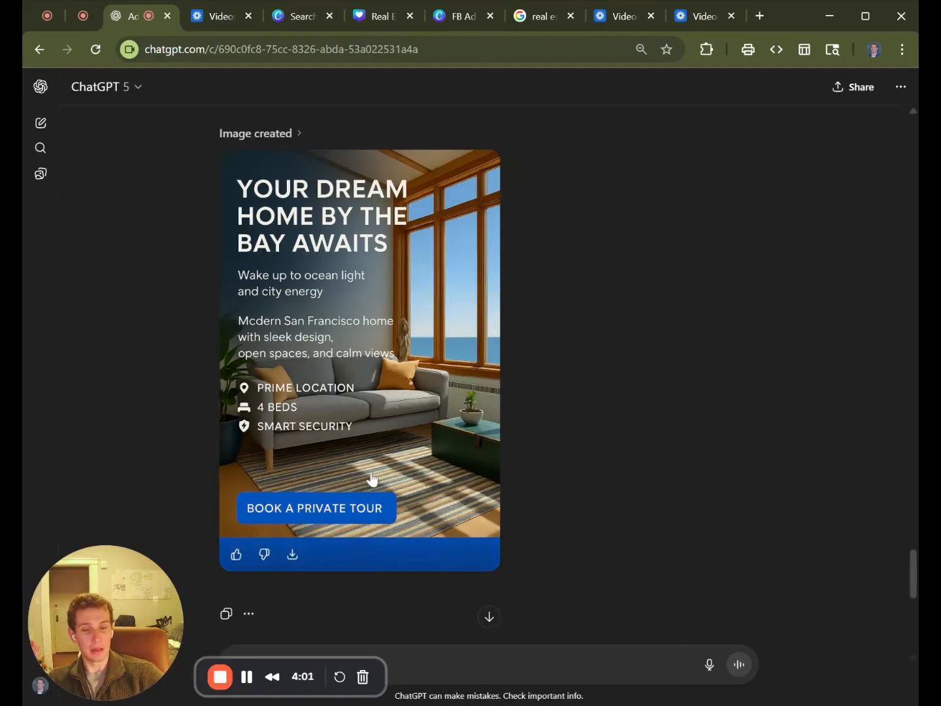
pyautogui.scroll(-10, 370, 480)
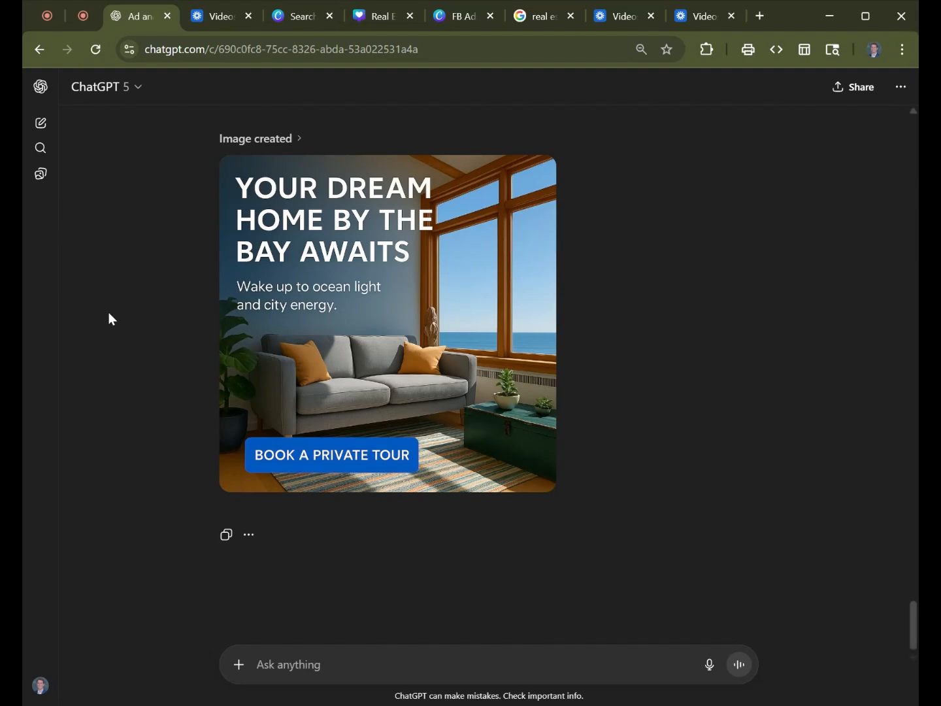
pyautogui.click(687, 19)
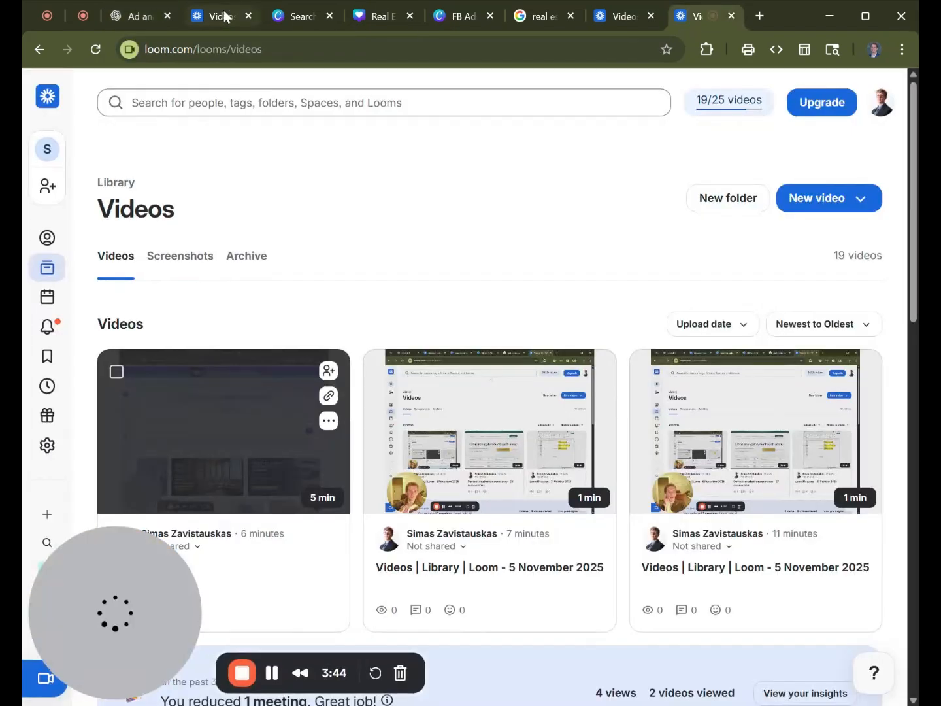
pyautogui.click(134, 17)
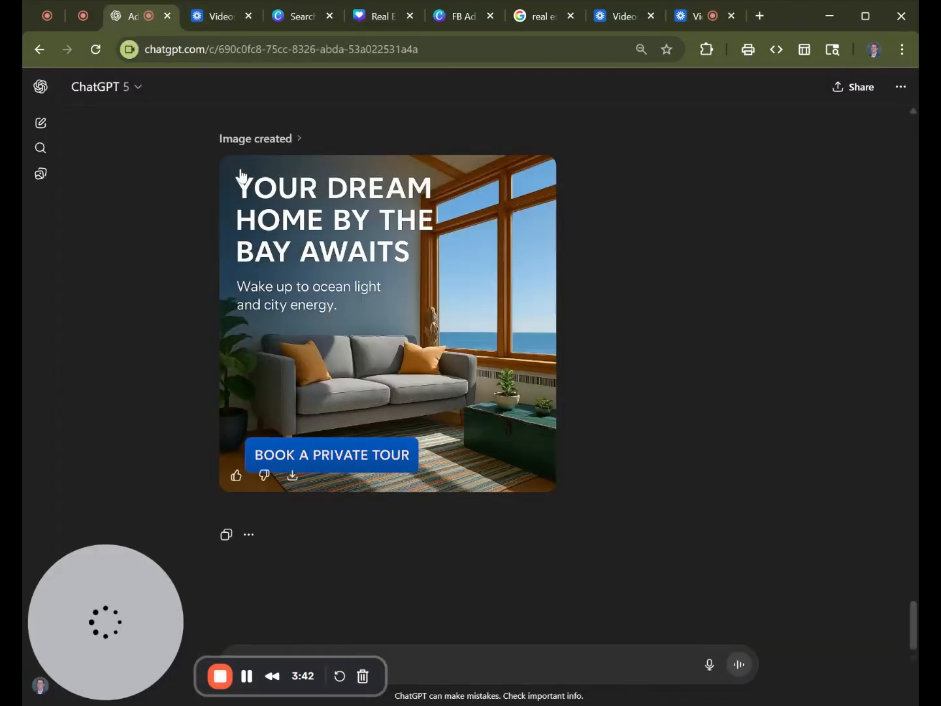